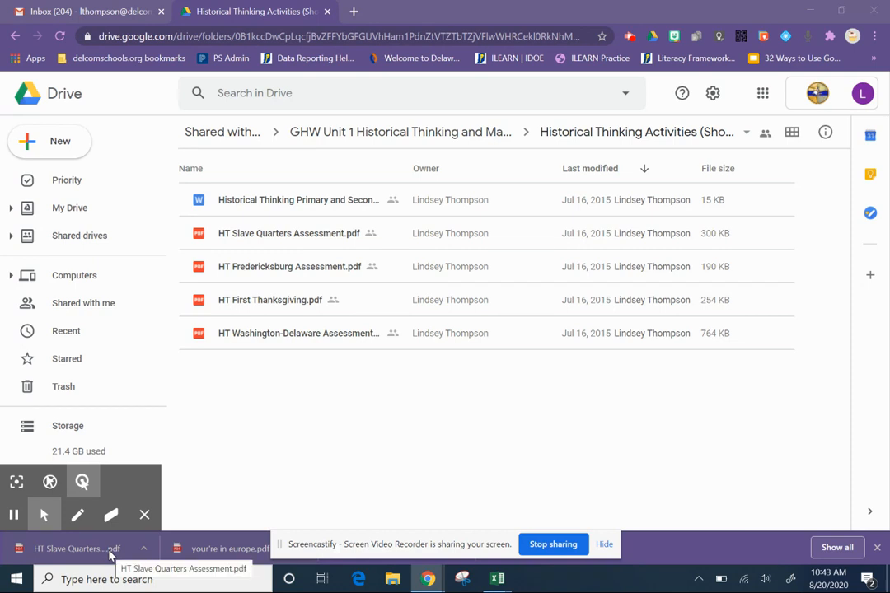
Open the downloaded HT Slave Quarters Assessment PDF and look over the photograph and Question 1 on its first page
{"action": "left_click", "coordinate": [110, 557]}
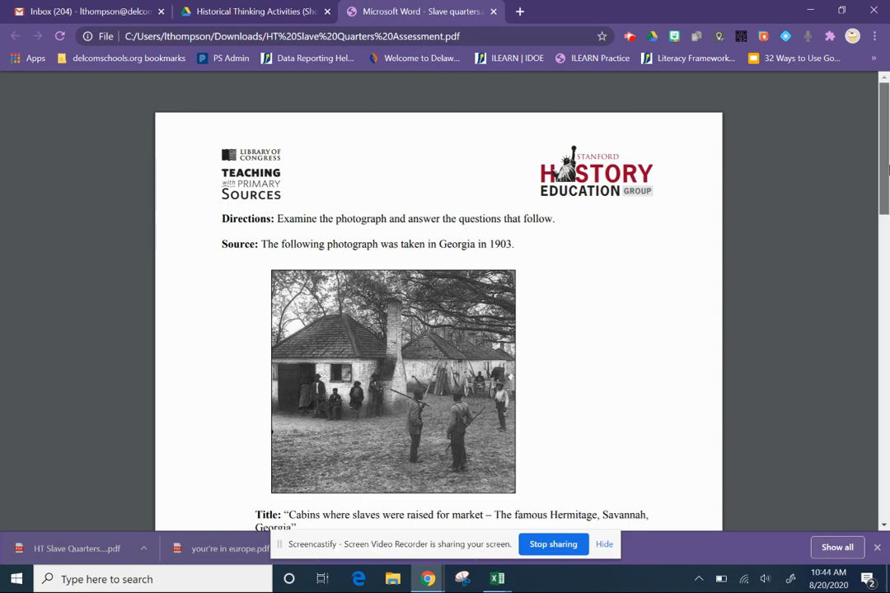
{"action": "left_click_drag", "start_coordinate": [887, 169], "coordinate": [887, 212]}
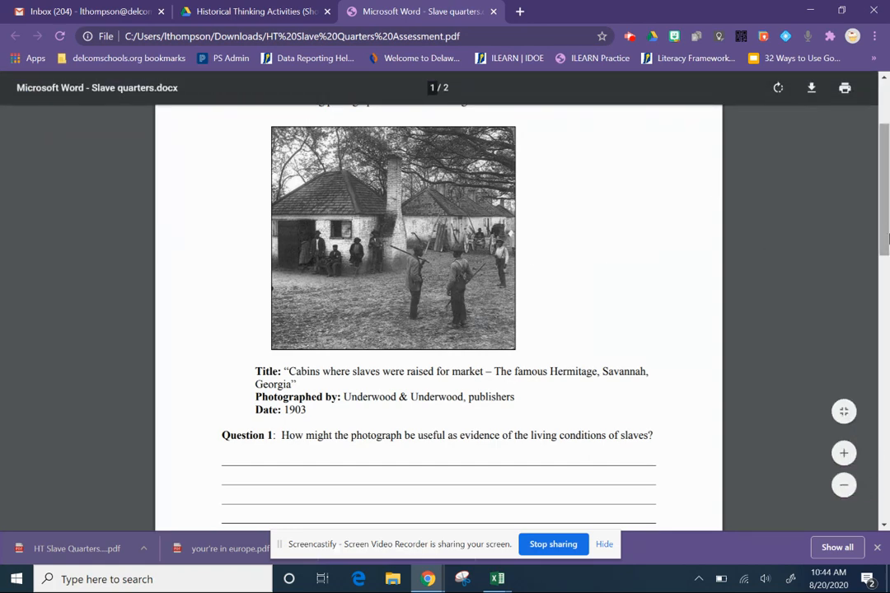
{"action": "left_click_drag", "start_coordinate": [886, 251], "coordinate": [854, 216]}
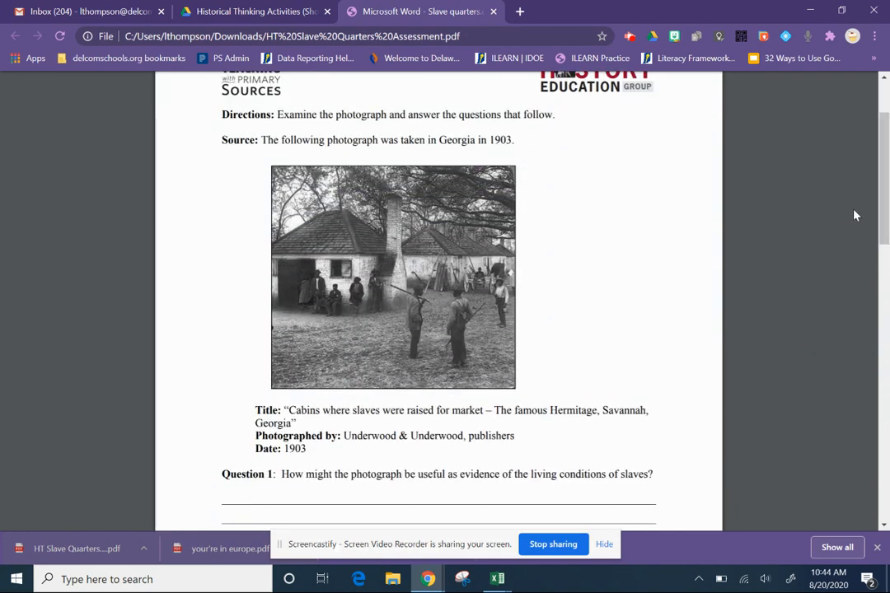
{"action": "scroll", "coordinate": [884, 171], "scroll_direction": "up", "scroll_amount": 1}
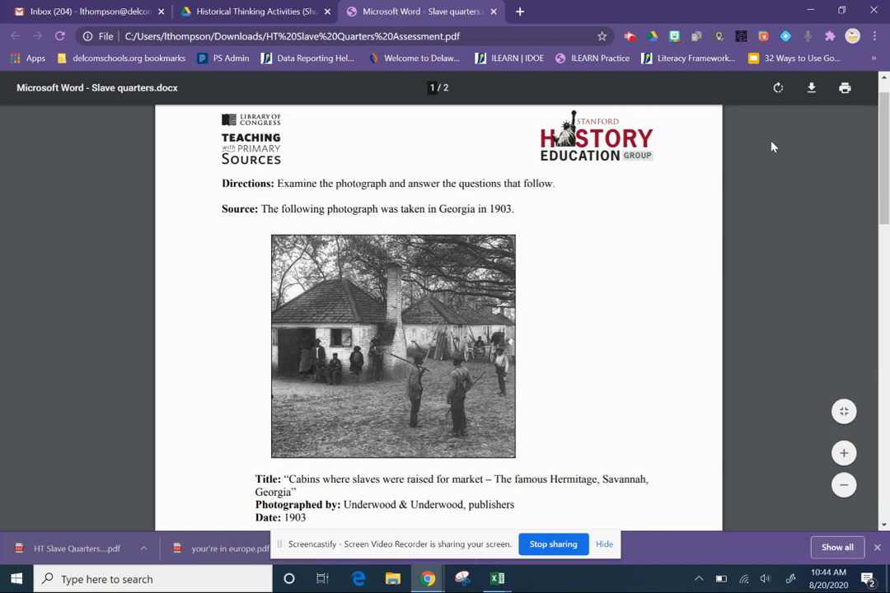
Reduce the PDF's zoom to 67% so the photograph, its caption and Question 1 fit on screen together
{"action": "key", "text": "ctrl+minus"}
{"action": "key", "text": "ctrl+minus"}
{"action": "key", "text": "ctrl+minus"}
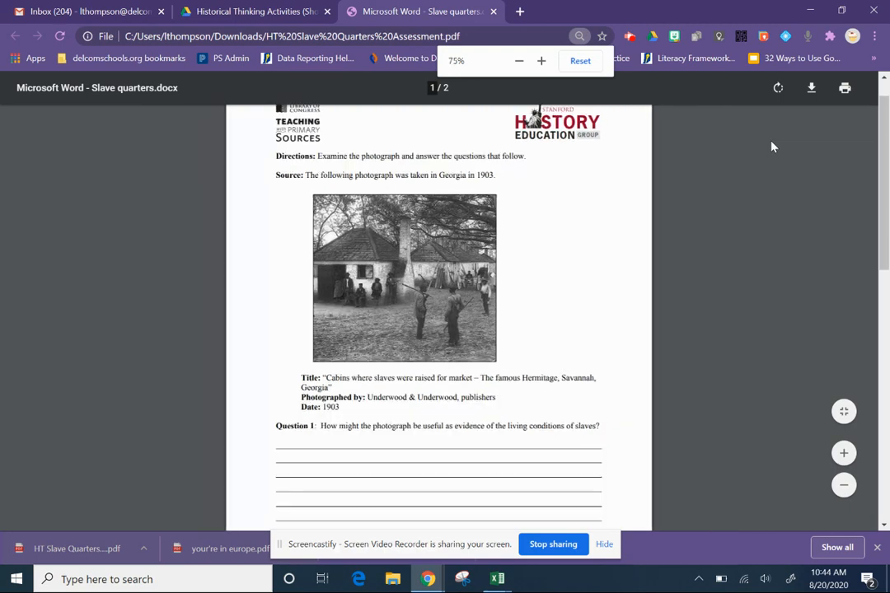
{"action": "key", "text": "ctrl+minus"}
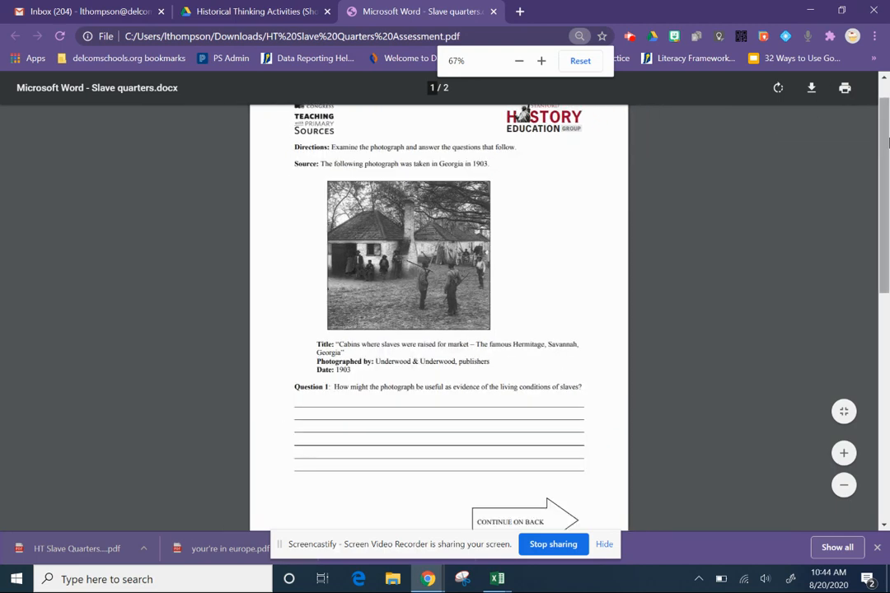
{"action": "scroll", "coordinate": [888, 148], "scroll_direction": "up", "scroll_amount": 2}
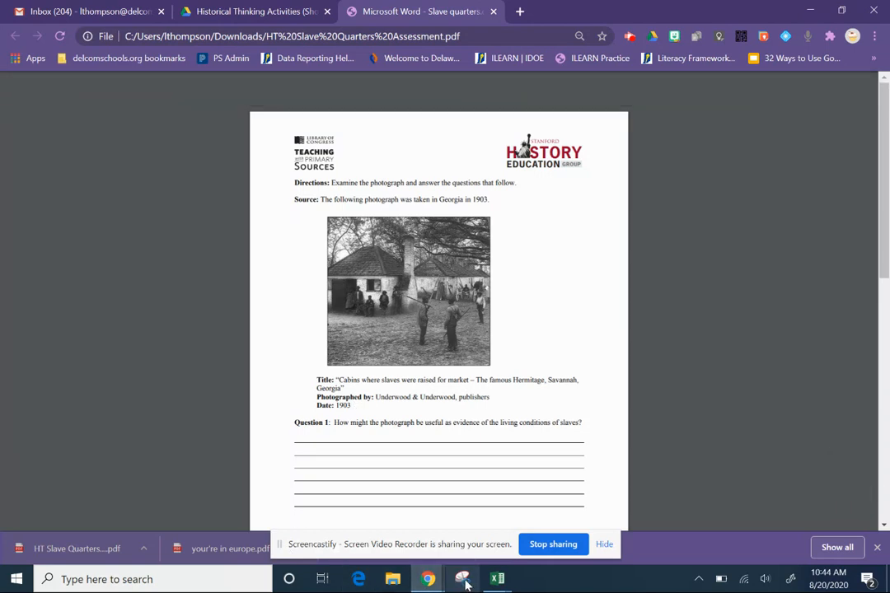
Search Windows for "snipping" and launch Snipping Tool over the PDF
{"action": "left_click", "coordinate": [166, 580]}
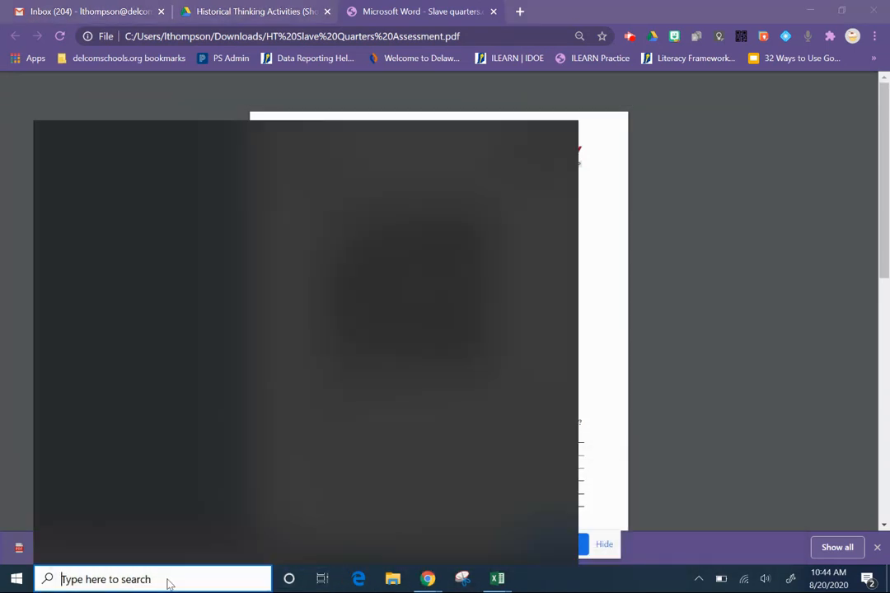
{"action": "type", "text": "sn"}
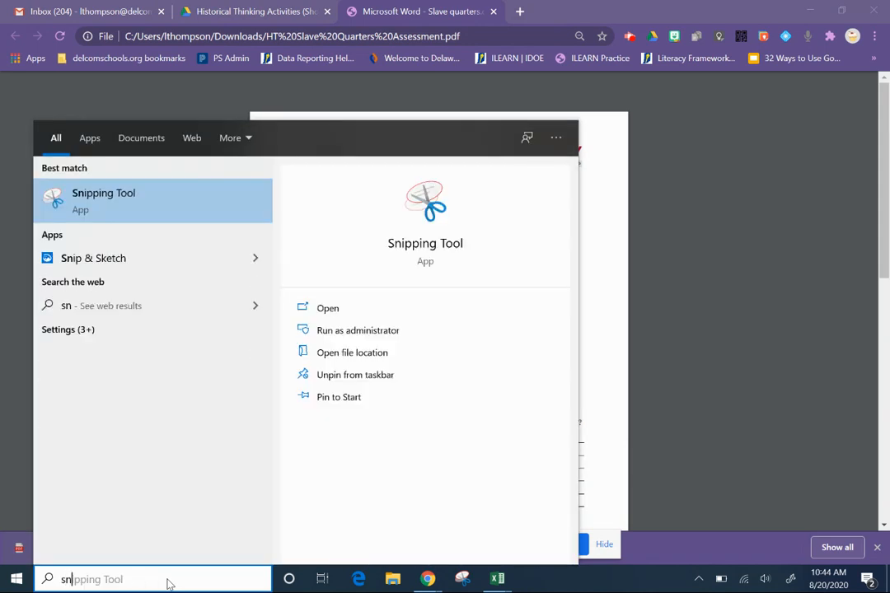
{"action": "type", "text": "ipping"}
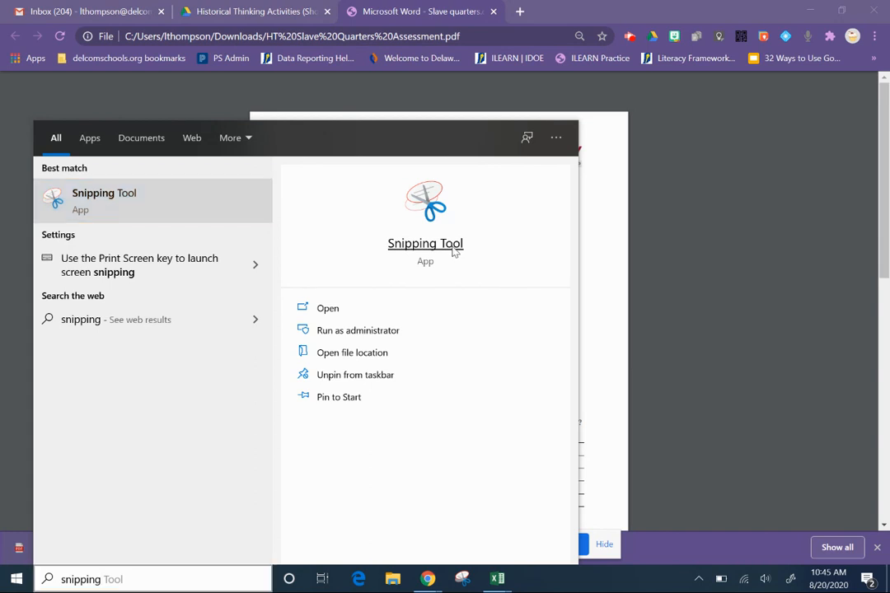
{"action": "left_click", "coordinate": [453, 252]}
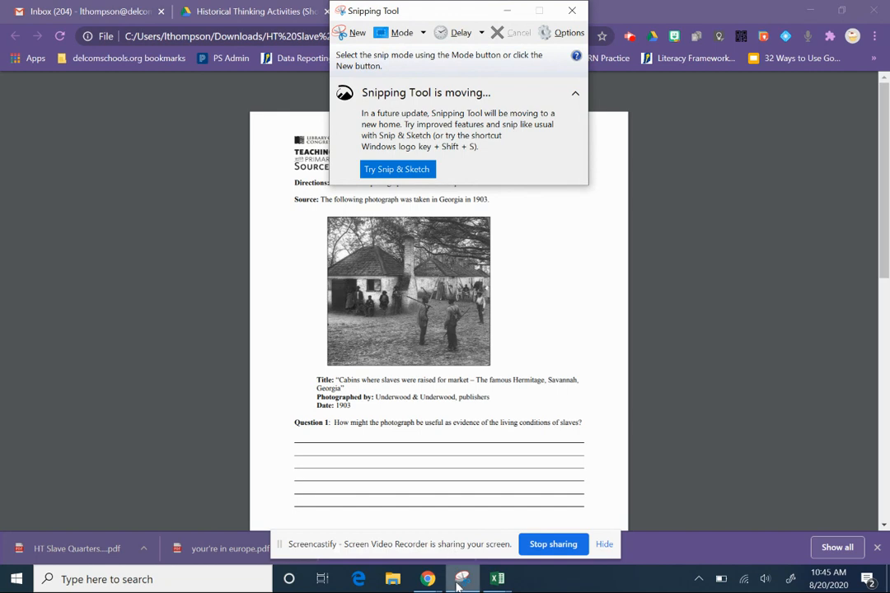
{"action": "mouse_move", "coordinate": [463, 581]}
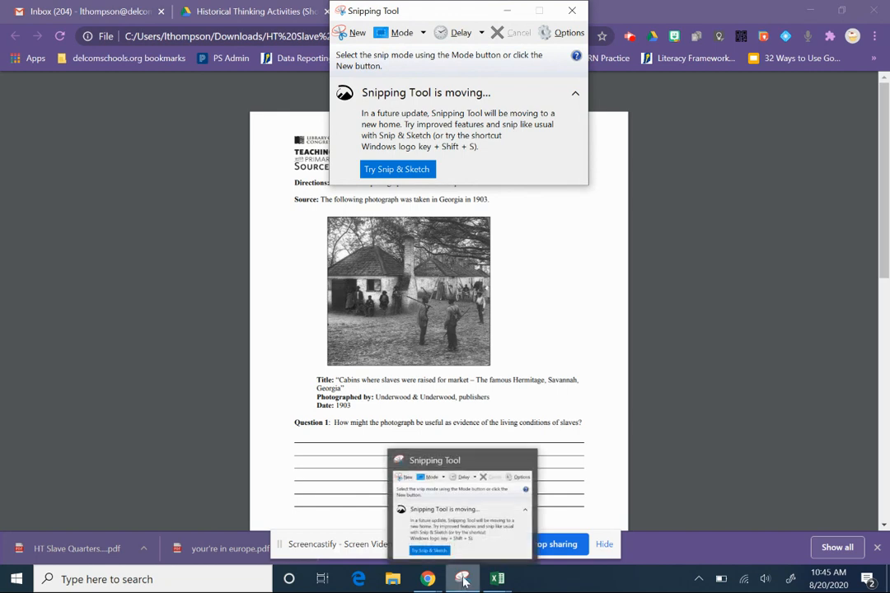
{"action": "right_click", "coordinate": [463, 581]}
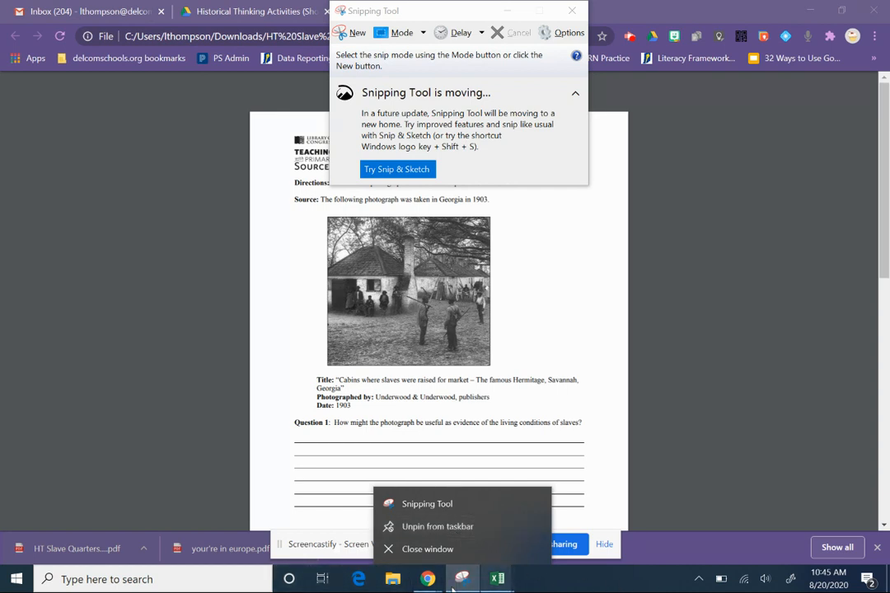
{"action": "left_click", "coordinate": [534, 443]}
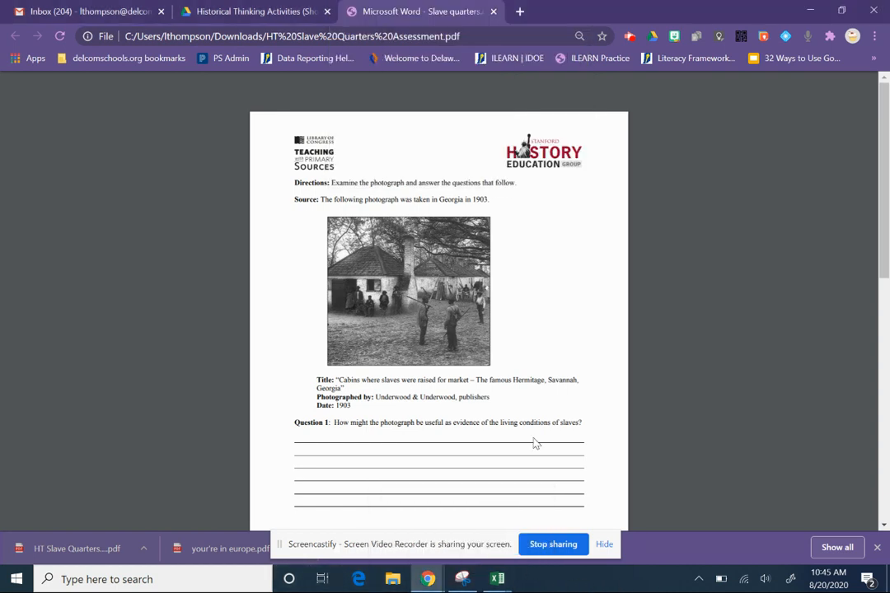
Snip the worksheet page from the header logos through Question 1, copy the snip, and return to the browser
{"action": "left_click_drag", "start_coordinate": [885, 173], "coordinate": [886, 192]}
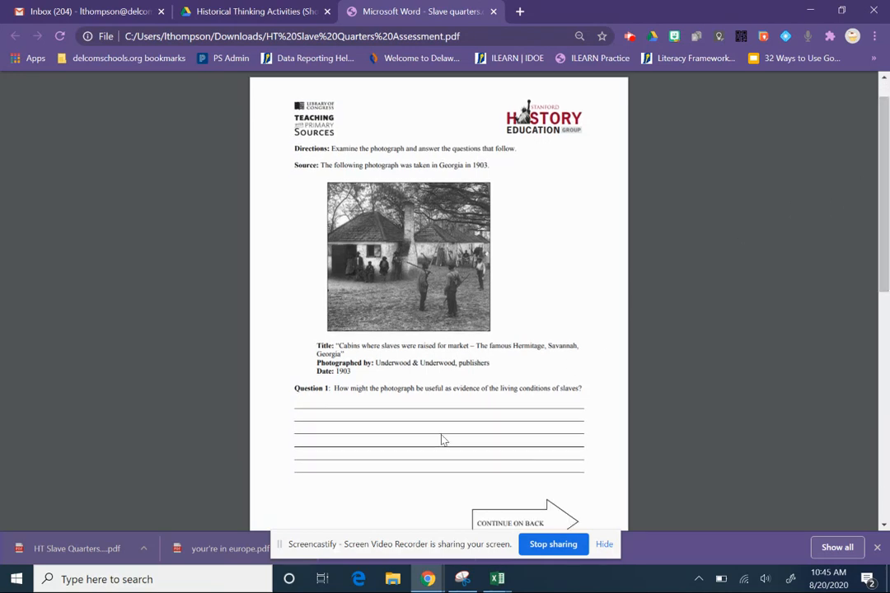
{"action": "left_click", "coordinate": [459, 587]}
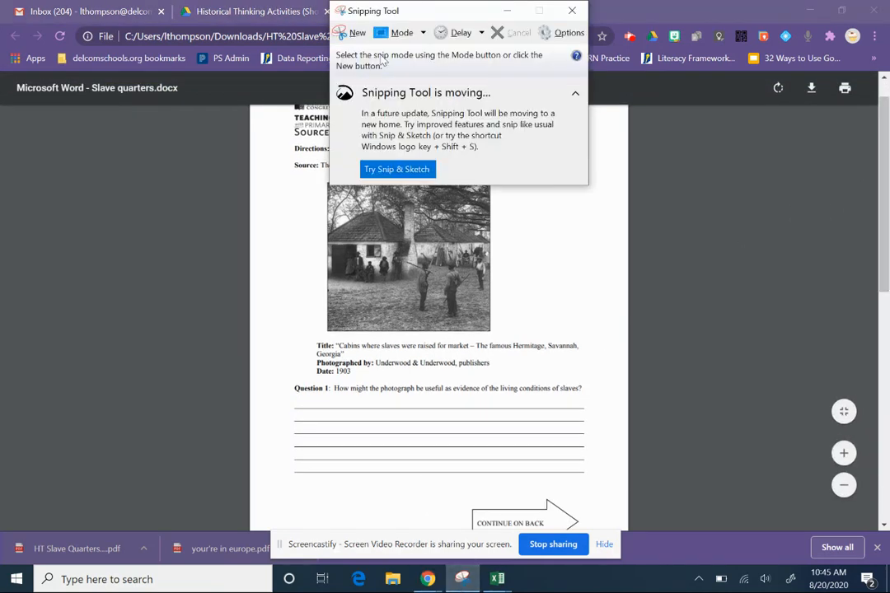
{"action": "left_click", "coordinate": [341, 31]}
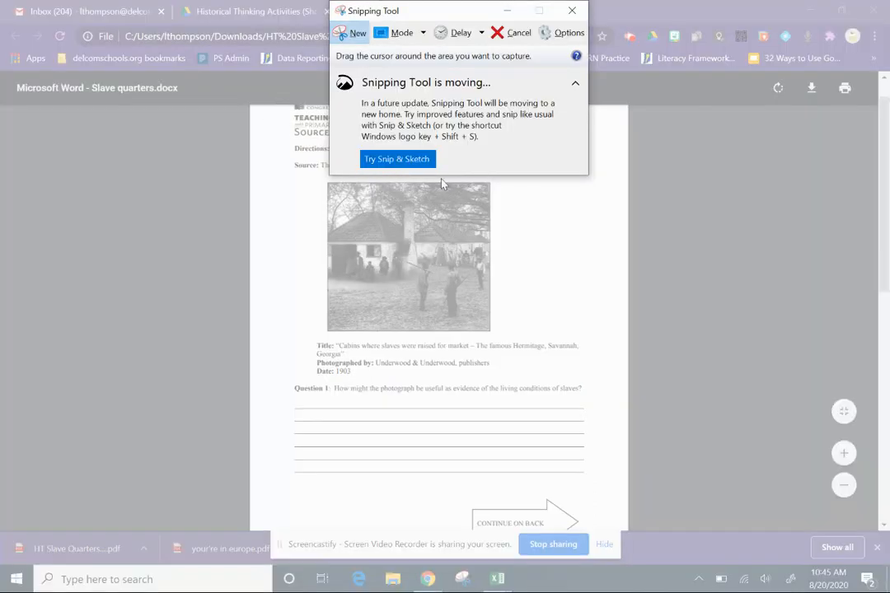
{"action": "left_click_drag", "start_coordinate": [287, 104], "coordinate": [589, 398]}
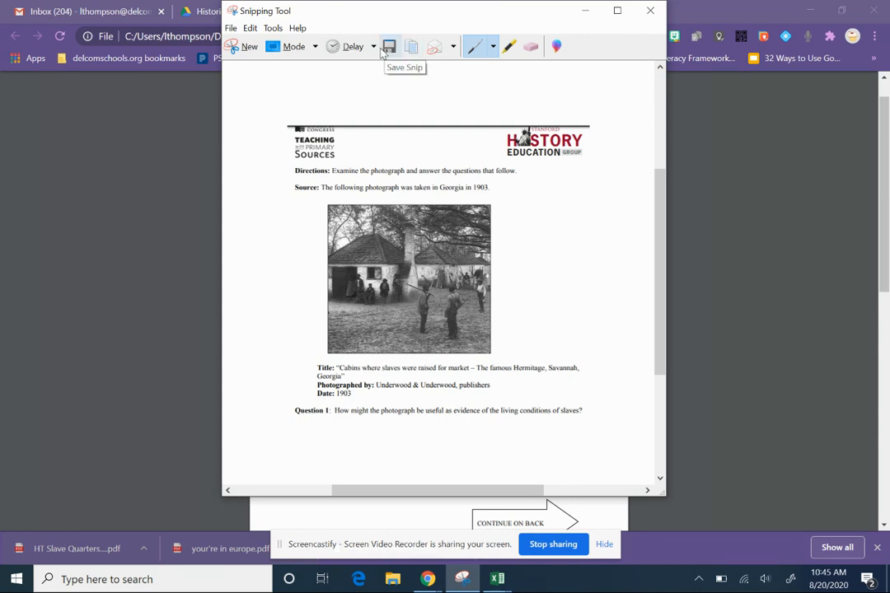
{"action": "left_click", "coordinate": [416, 51]}
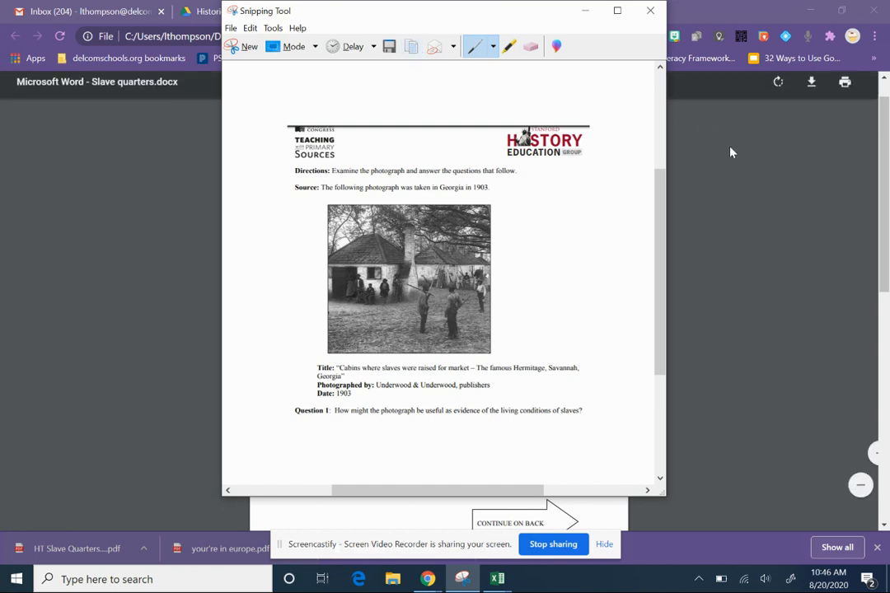
{"action": "left_click", "coordinate": [651, 99]}
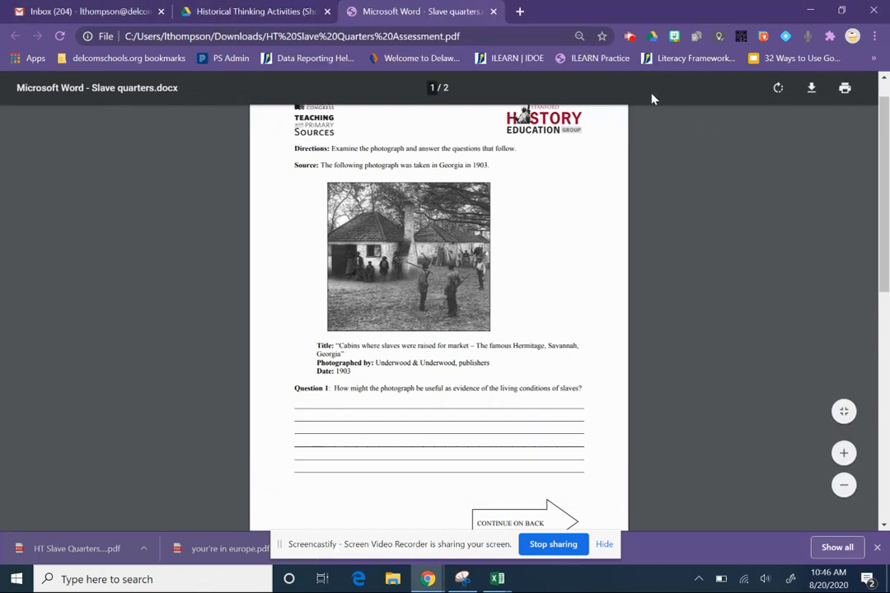
Open Google Drive at drive.google.com in a new browser tab
{"action": "left_click", "coordinate": [519, 12]}
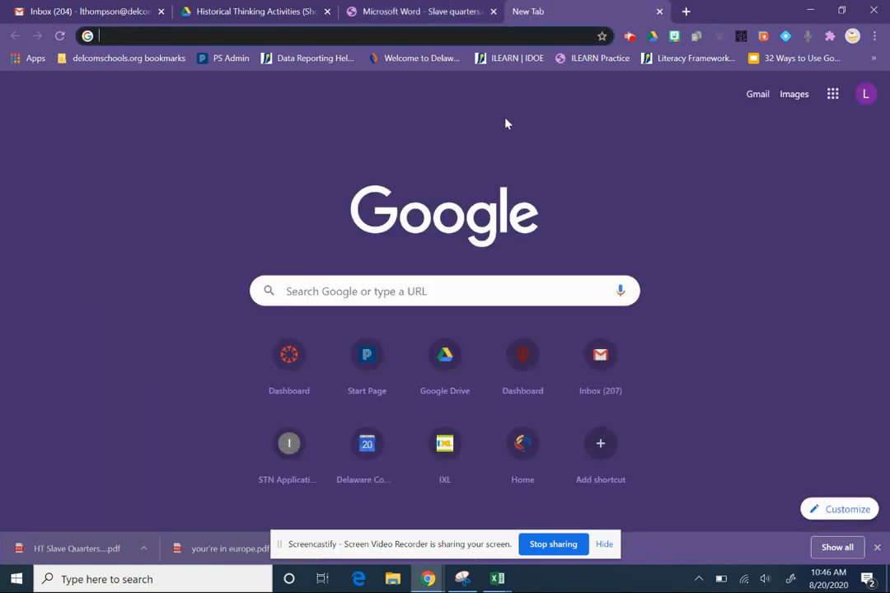
{"action": "type", "text": "s"}
{"action": "key", "text": "BackSpace"}
{"action": "key", "text": "BackSpace"}
{"action": "type", "text": "dri"}
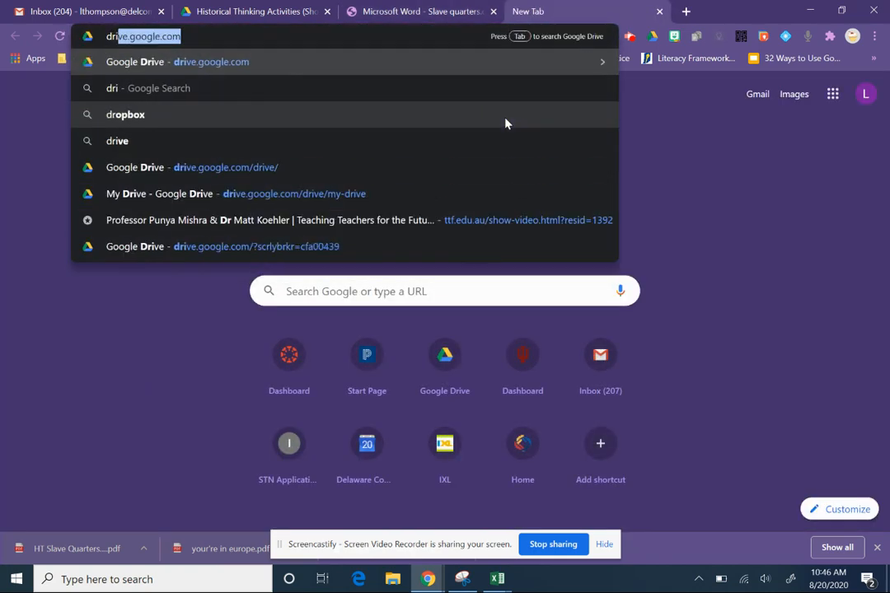
{"action": "key", "text": "Return"}
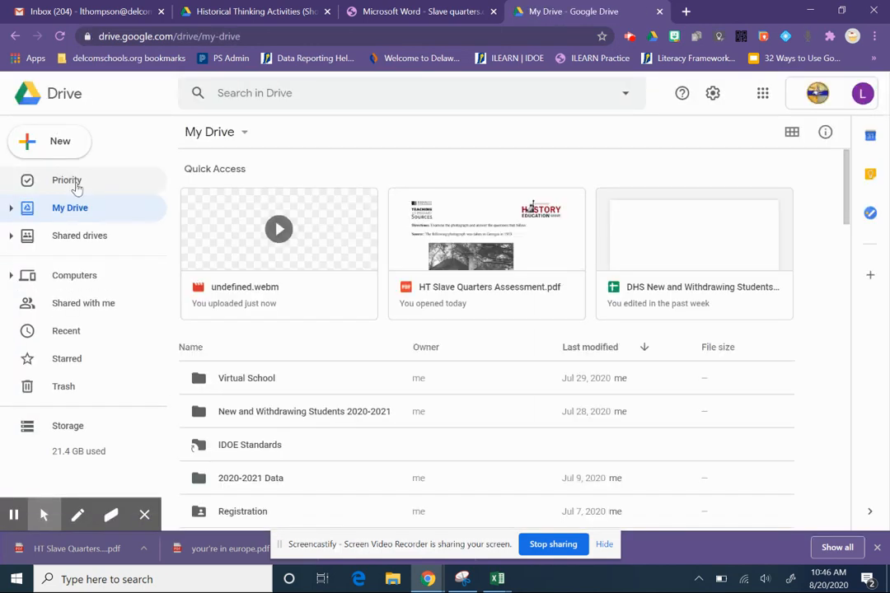
Create a new Google Slides presentation and apply the Blank layout to its first slide
{"action": "left_click", "coordinate": [47, 150]}
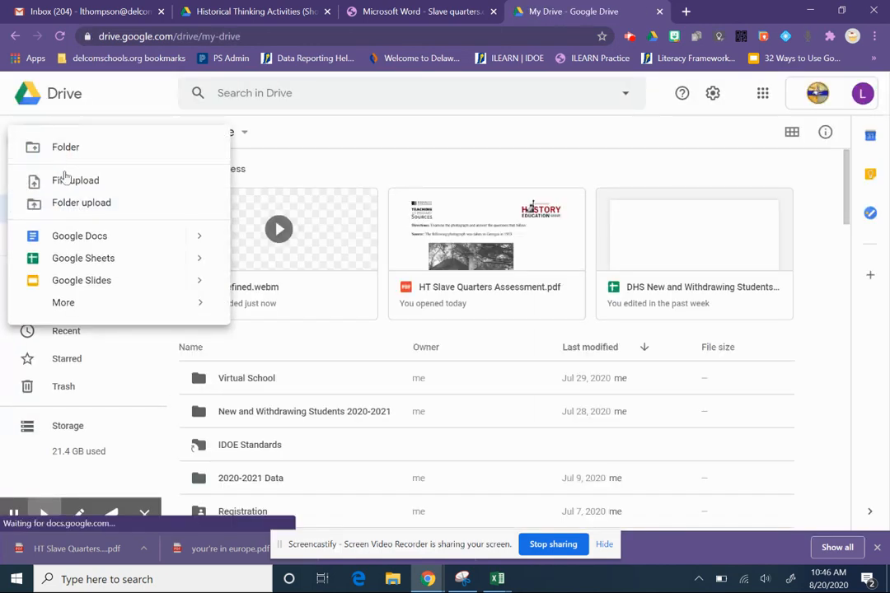
{"action": "left_click", "coordinate": [106, 283]}
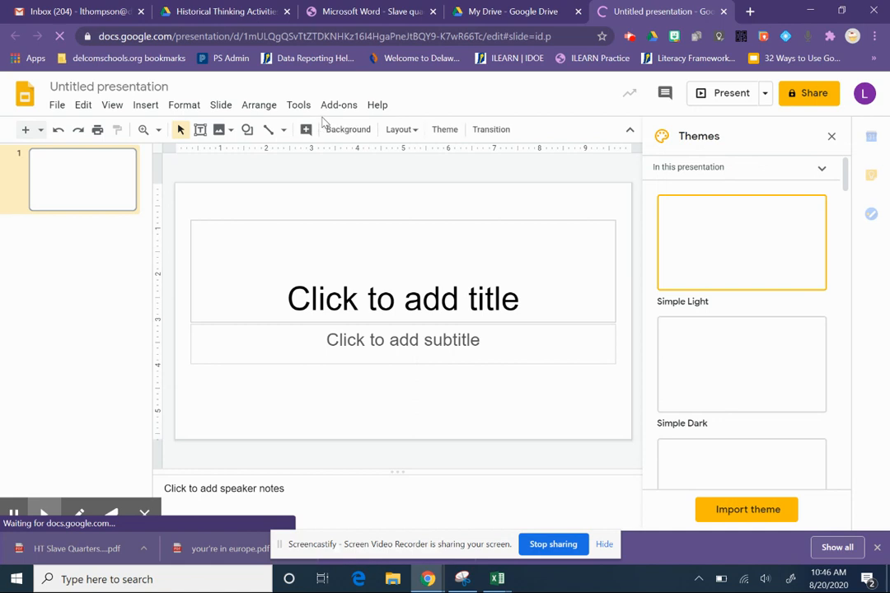
{"action": "left_click", "coordinate": [408, 138]}
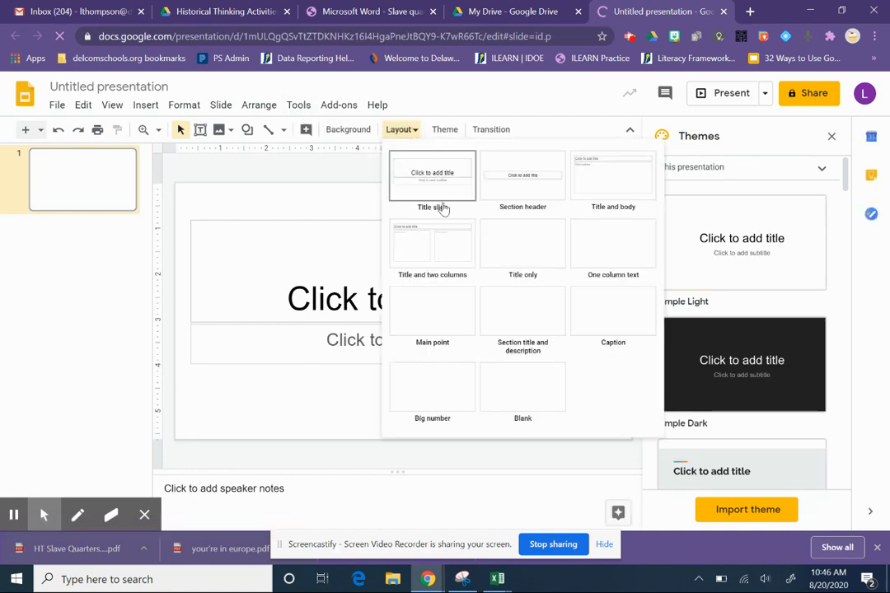
{"action": "left_click", "coordinate": [532, 387]}
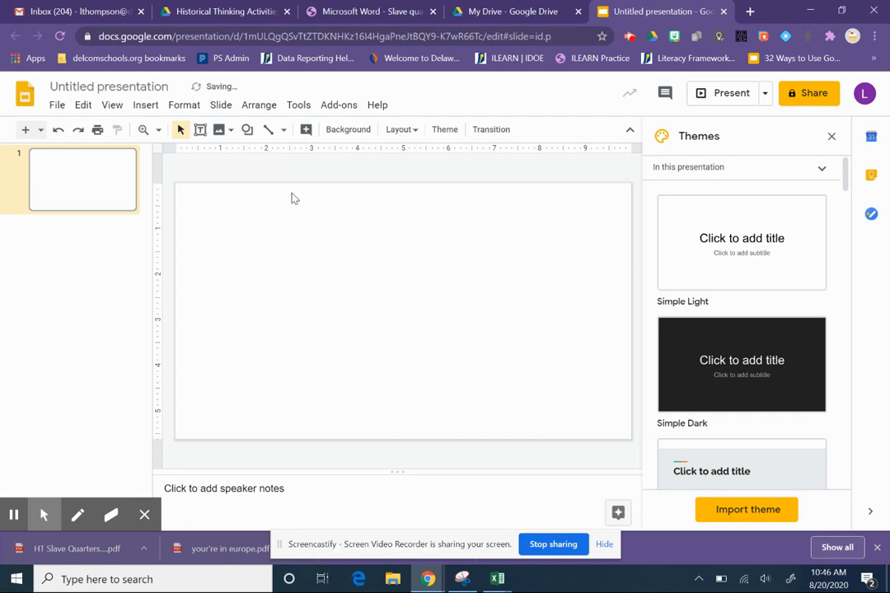
{"action": "left_click", "coordinate": [57, 105]}
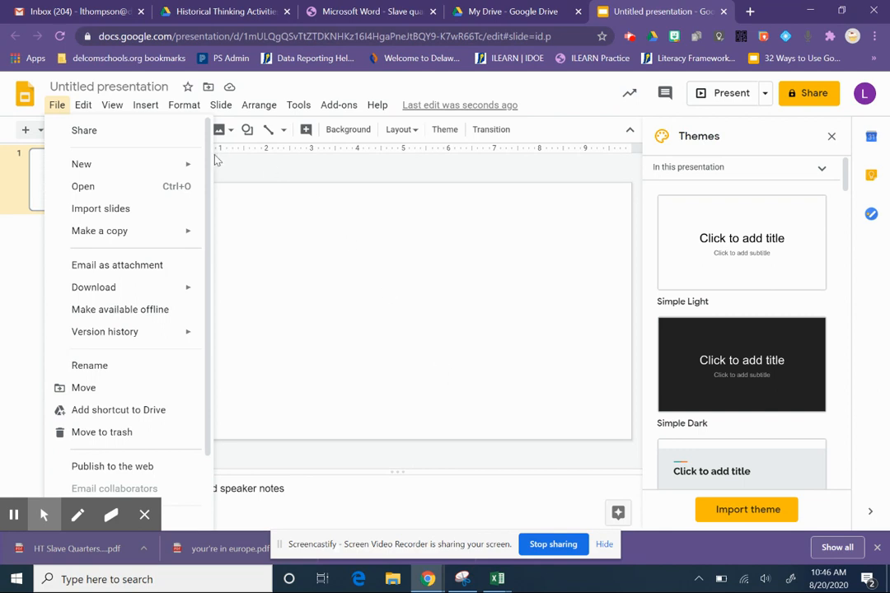
{"action": "scroll", "coordinate": [212, 157], "scroll_direction": "down", "scroll_amount": 2}
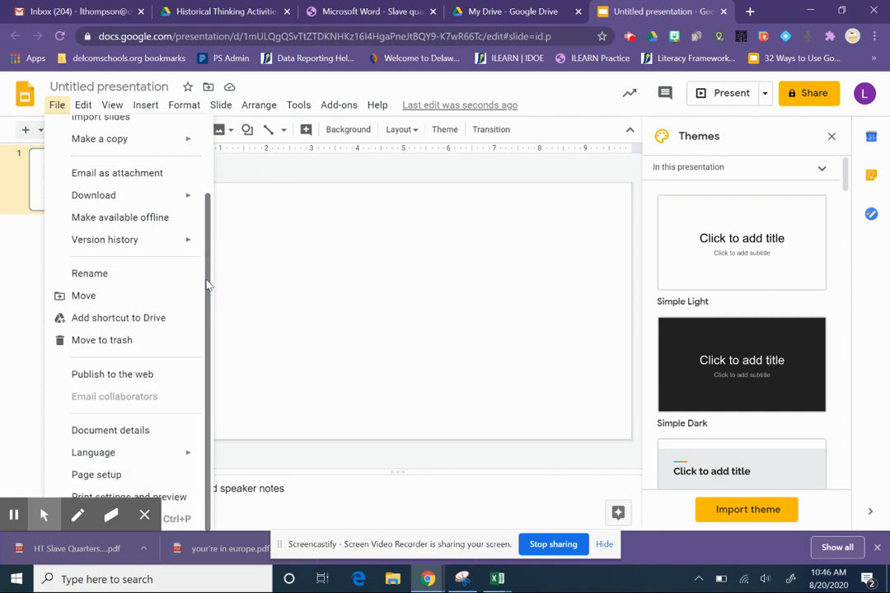
{"action": "left_click", "coordinate": [179, 476]}
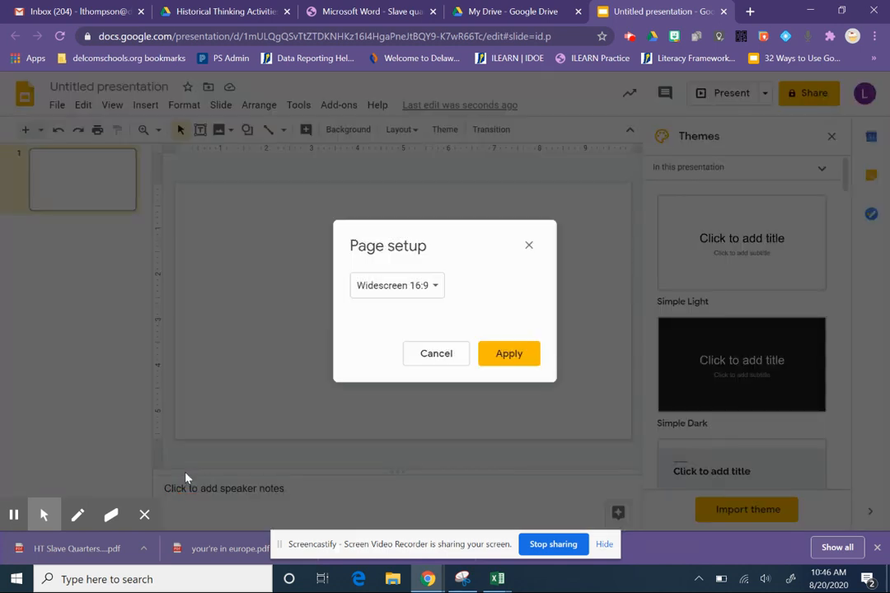
{"action": "left_click", "coordinate": [444, 354]}
Set the presentation's page size to custom 8.5 x 11 inches
{"action": "left_click", "coordinate": [58, 104]}
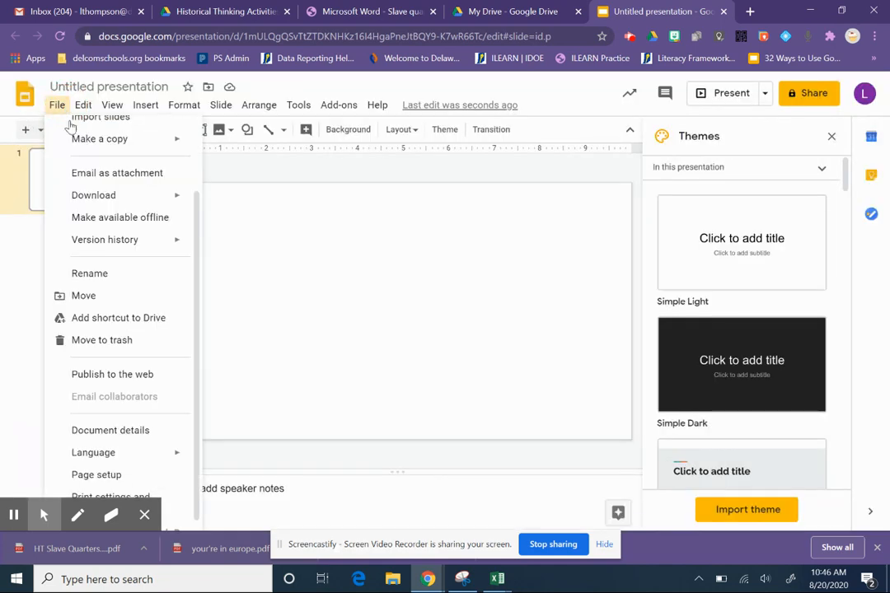
{"action": "left_click", "coordinate": [159, 476]}
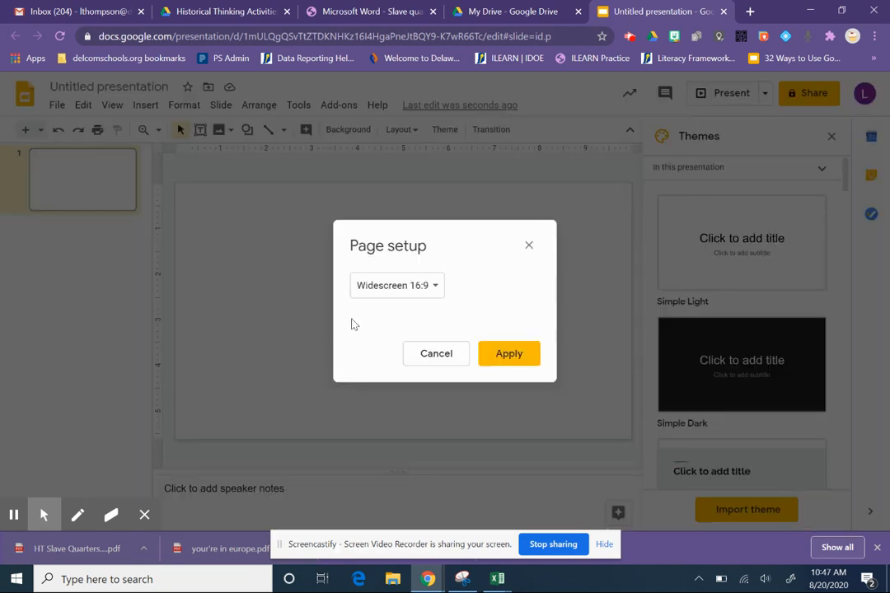
{"action": "left_click", "coordinate": [435, 289]}
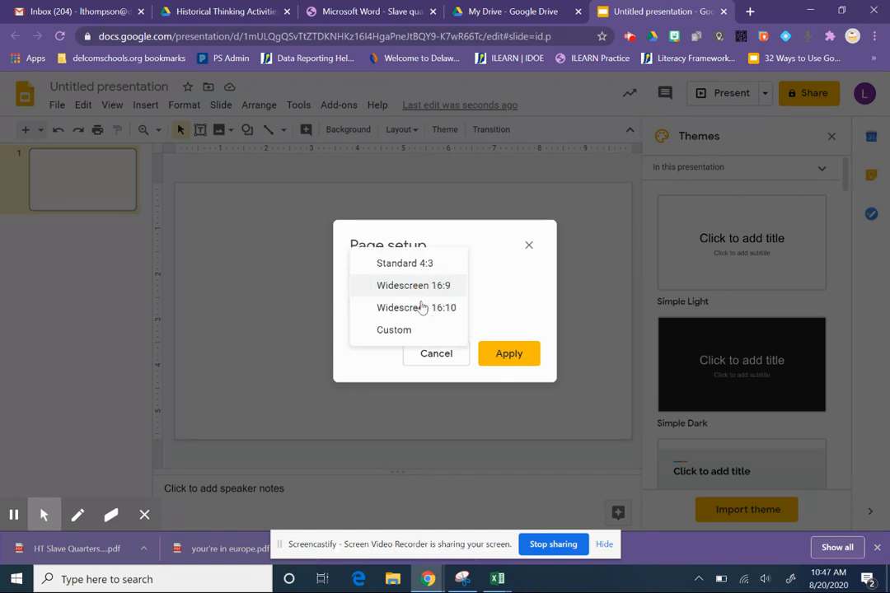
{"action": "left_click", "coordinate": [396, 331]}
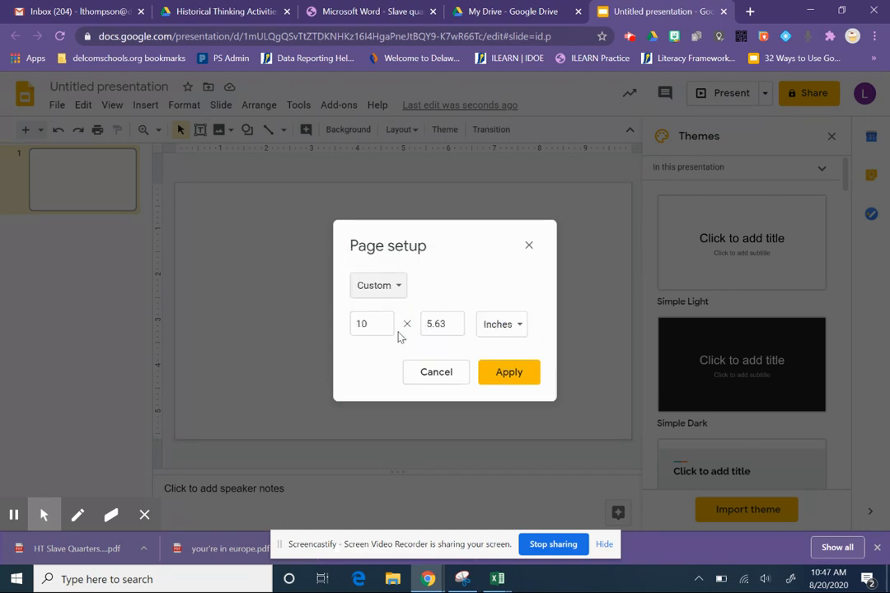
{"action": "left_click", "coordinate": [343, 324]}
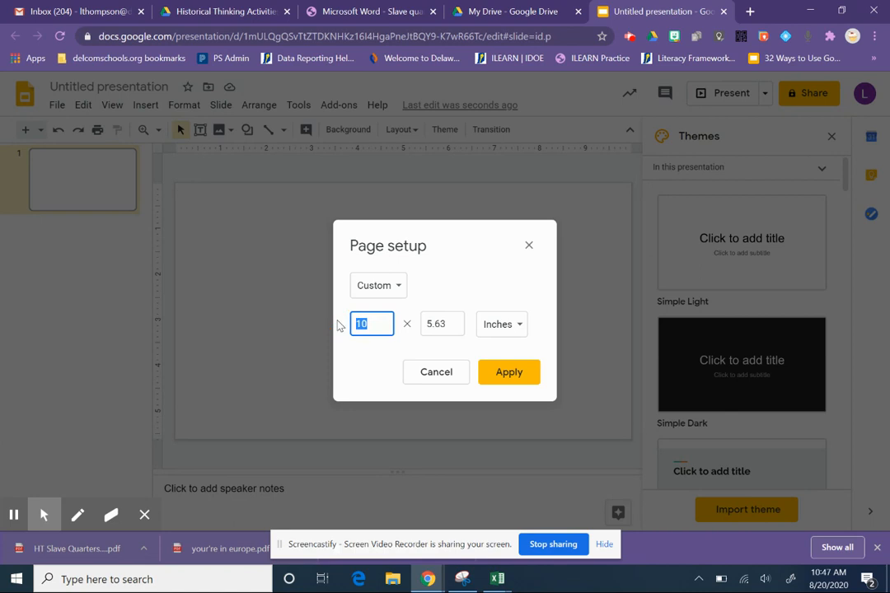
{"action": "type", "text": "8.5"}
{"action": "key", "text": "Tab"}
{"action": "type", "text": "1"}
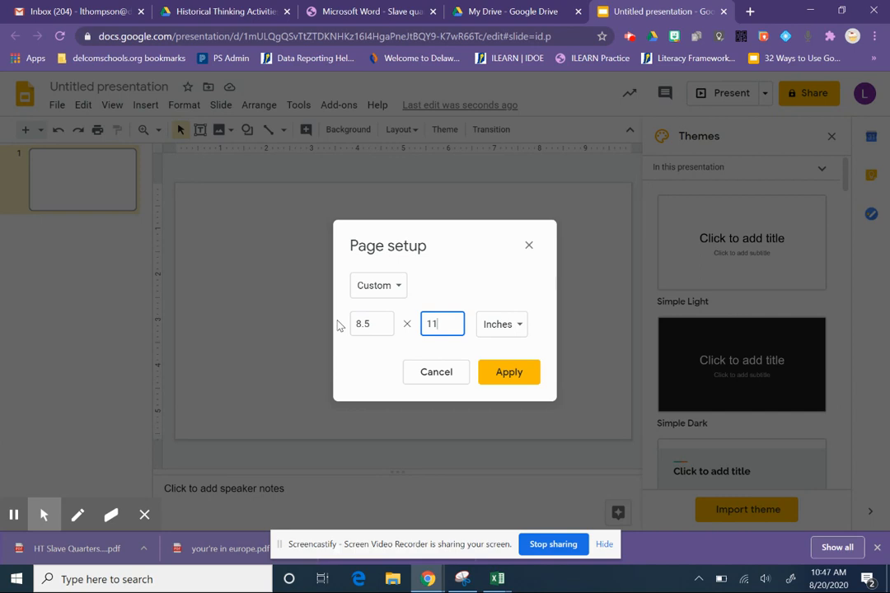
{"action": "left_click", "coordinate": [510, 375]}
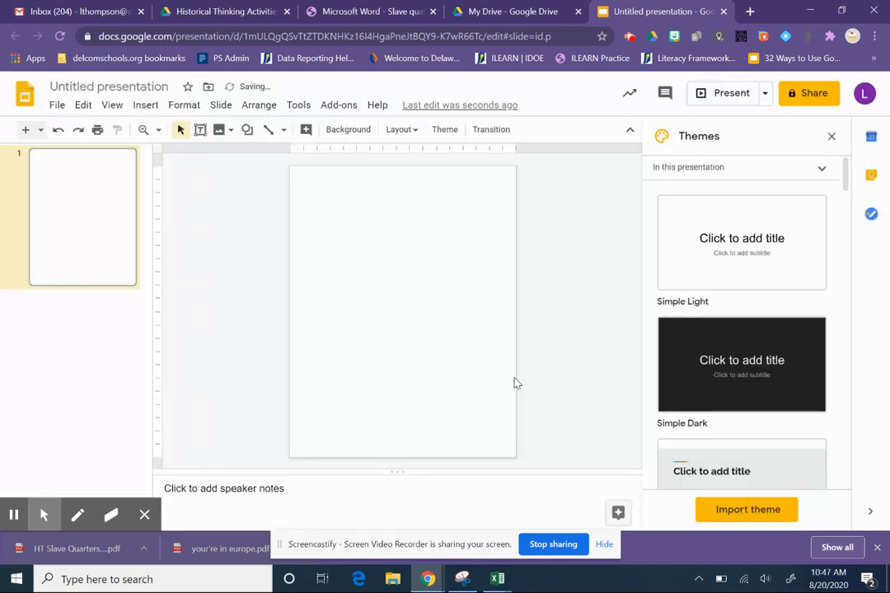
Open the slide's Blank layout in the master editor and close the Themes sidebar
{"action": "left_click", "coordinate": [420, 274]}
{"action": "left_click", "coordinate": [221, 107]}
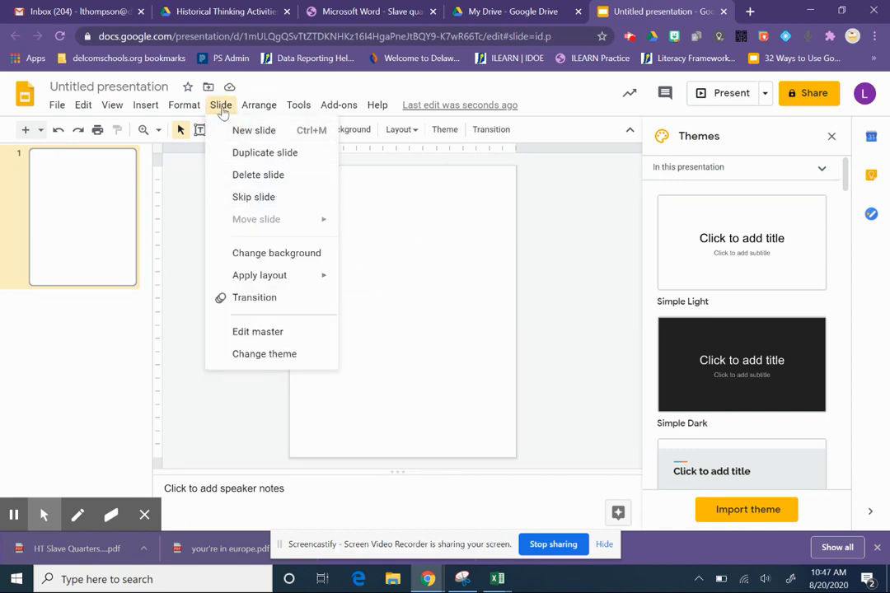
{"action": "left_click", "coordinate": [257, 332]}
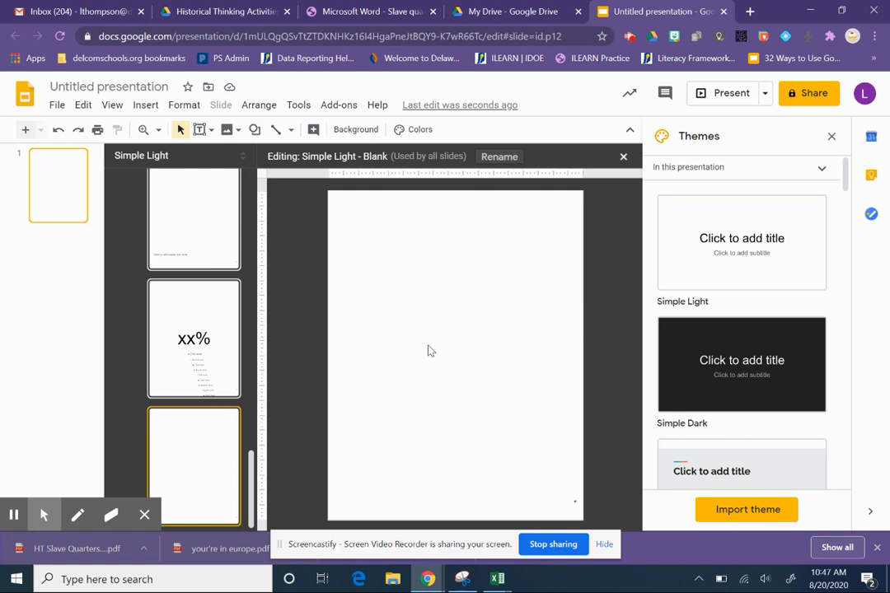
{"action": "left_click", "coordinate": [831, 136]}
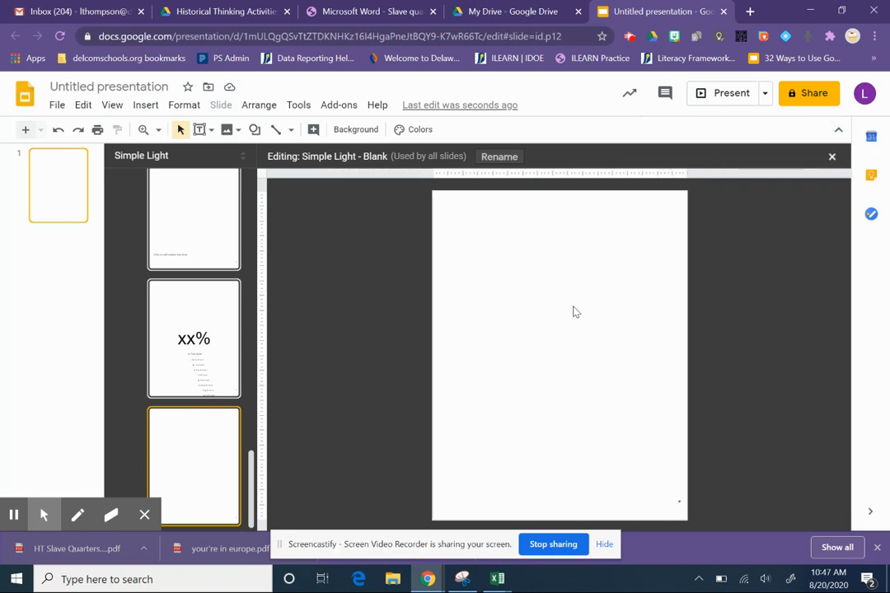
Paste the worksheet snip onto the Blank layout and enlarge it proportionally to nearly the full page width
{"action": "key", "text": "ctrl+v"}
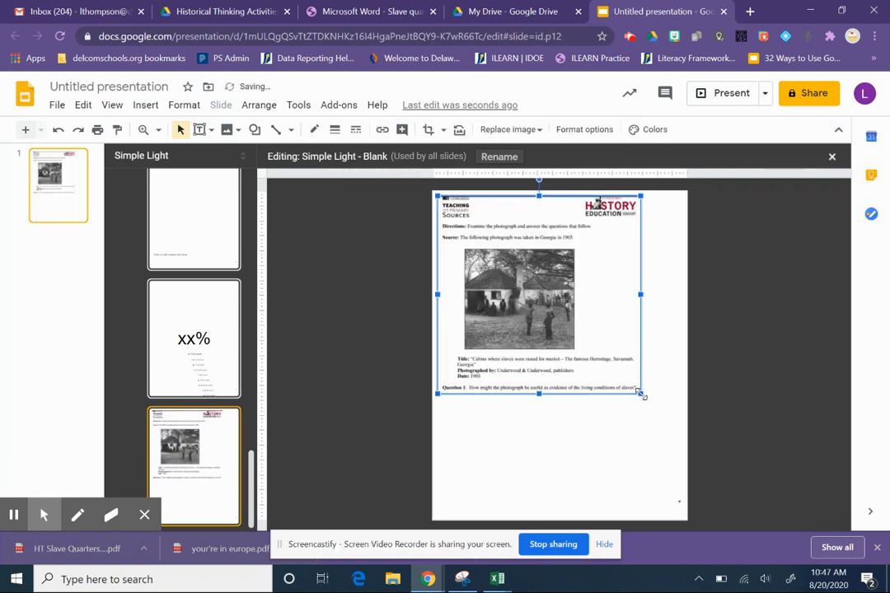
{"action": "left_click_drag", "start_coordinate": [640, 393], "coordinate": [677, 429]}
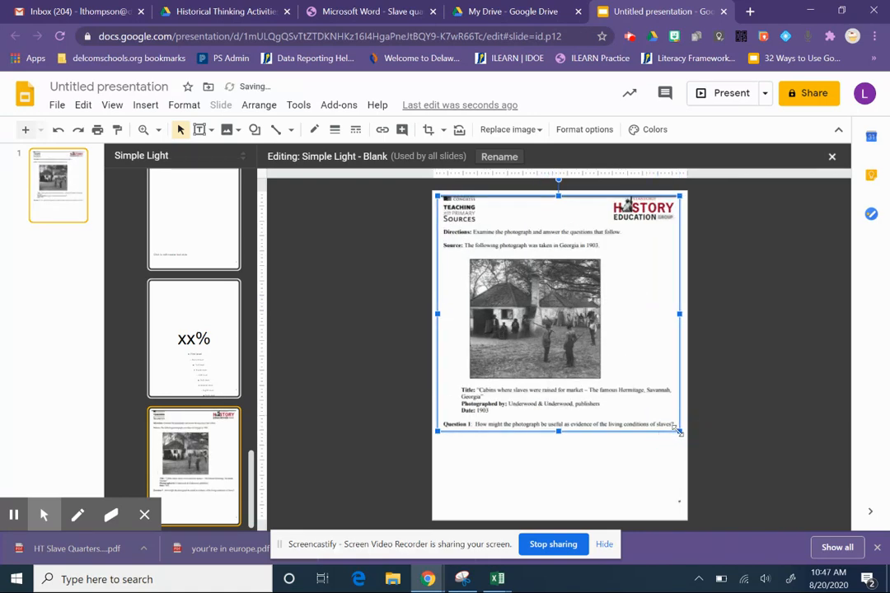
{"action": "left_click", "coordinate": [625, 491]}
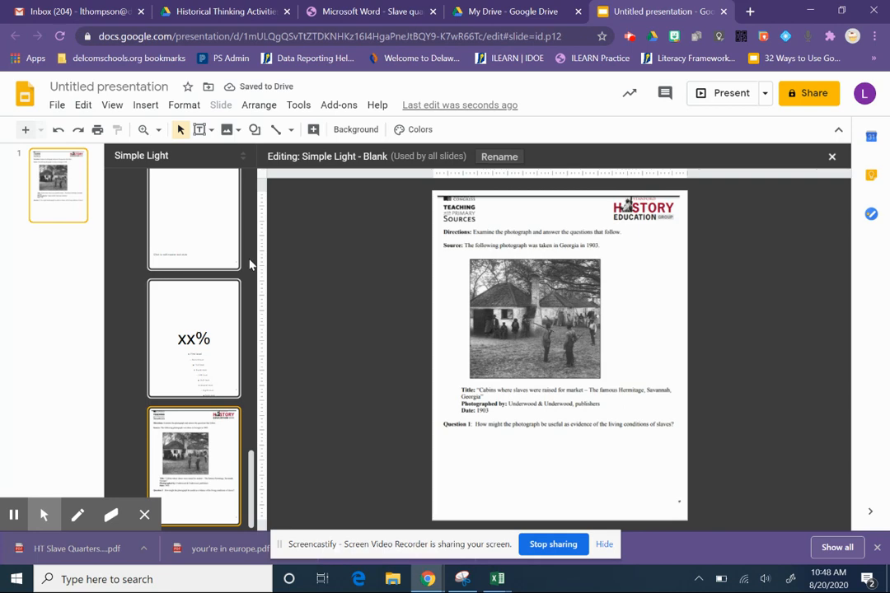
Add a body text placeholder in the empty space below Question 1, spanning the width of the question
{"action": "left_click", "coordinate": [208, 134]}
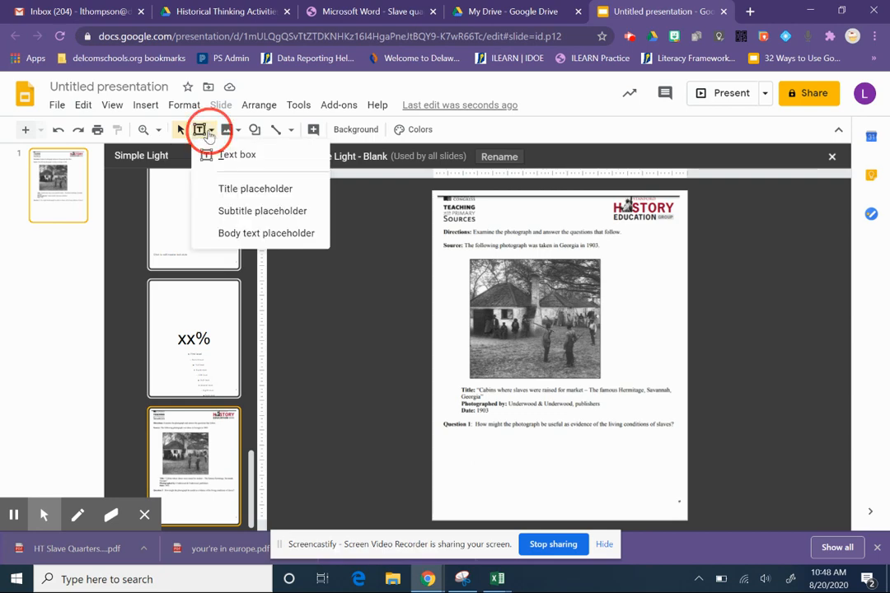
{"action": "left_click", "coordinate": [215, 156]}
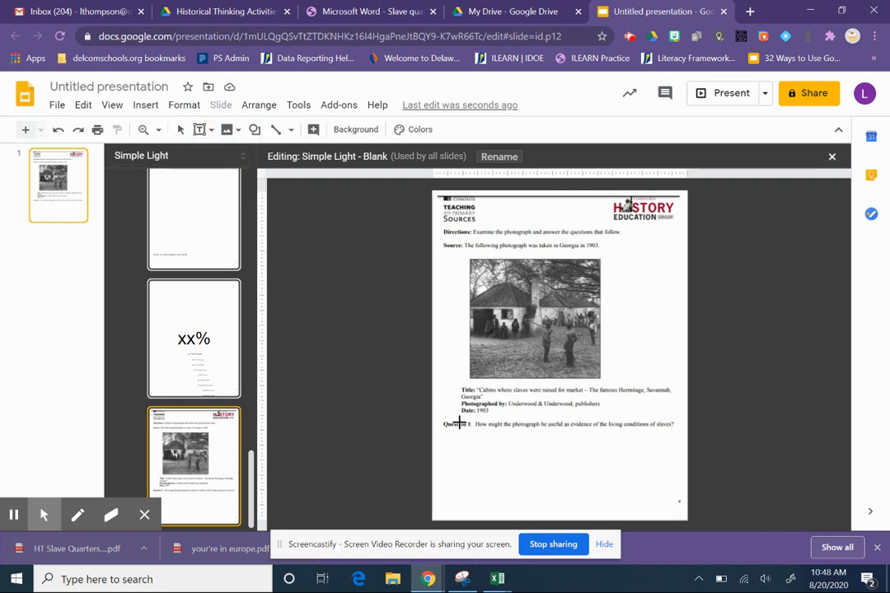
{"action": "left_click", "coordinate": [209, 133]}
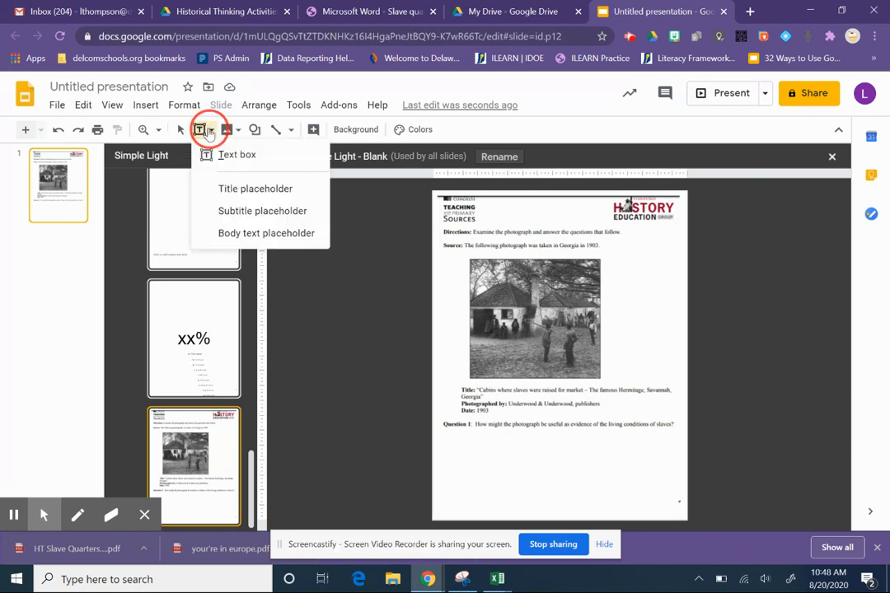
{"action": "left_click", "coordinate": [236, 238]}
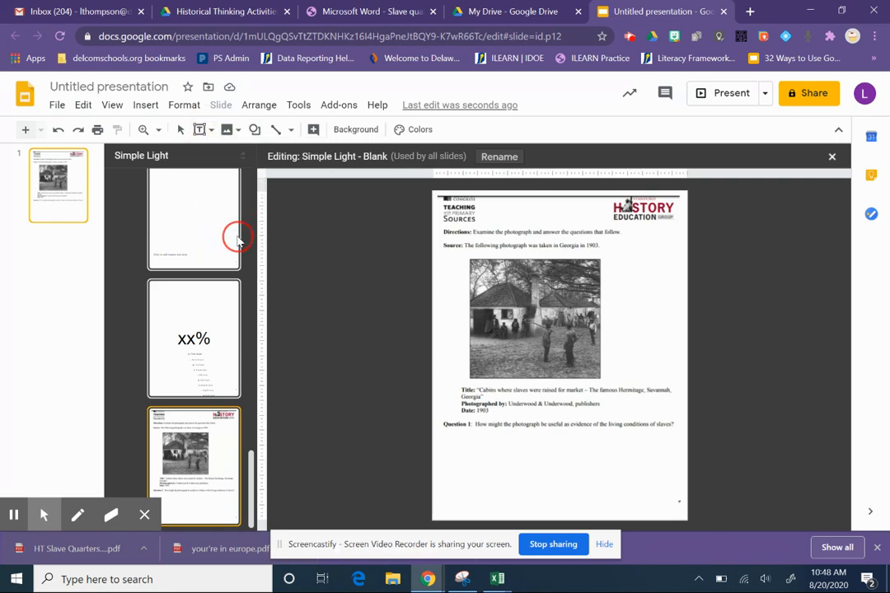
{"action": "left_click", "coordinate": [444, 433]}
{"action": "left_click_drag", "start_coordinate": [443, 434], "coordinate": [672, 508]}
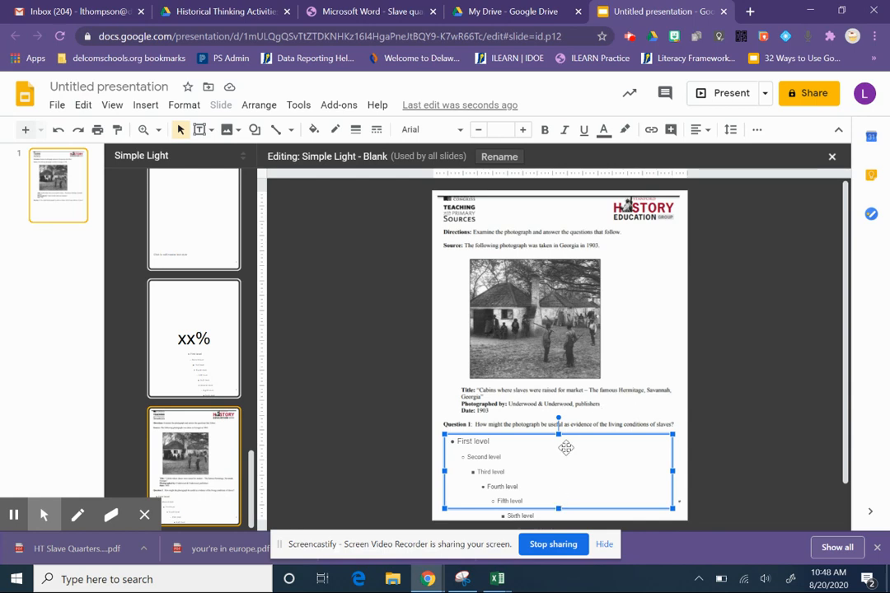
Add a second body text placeholder over the Source line and the upper part of the photograph
{"action": "left_click", "coordinate": [403, 241]}
{"action": "left_click", "coordinate": [211, 130]}
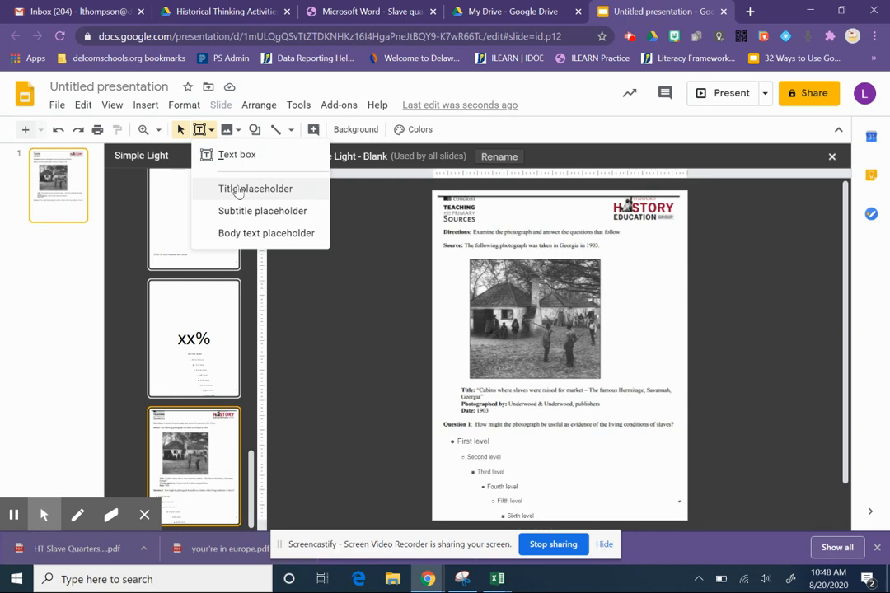
{"action": "left_click", "coordinate": [227, 233]}
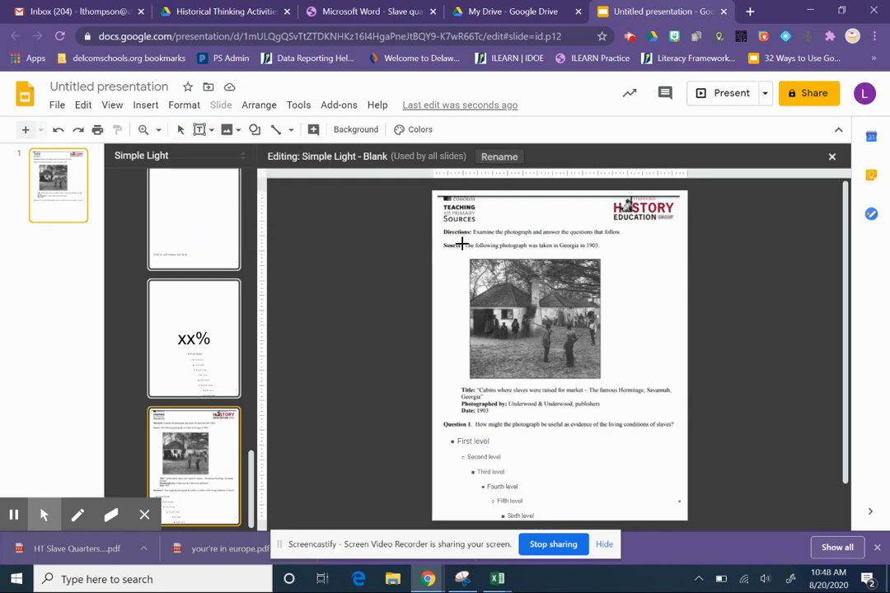
{"action": "left_click_drag", "start_coordinate": [470, 238], "coordinate": [672, 299]}
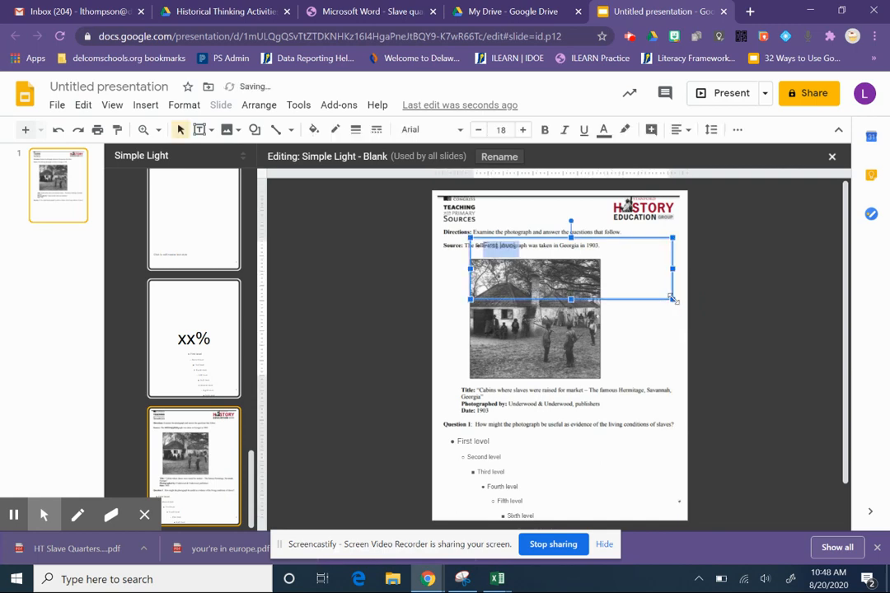
{"action": "left_click", "coordinate": [695, 358]}
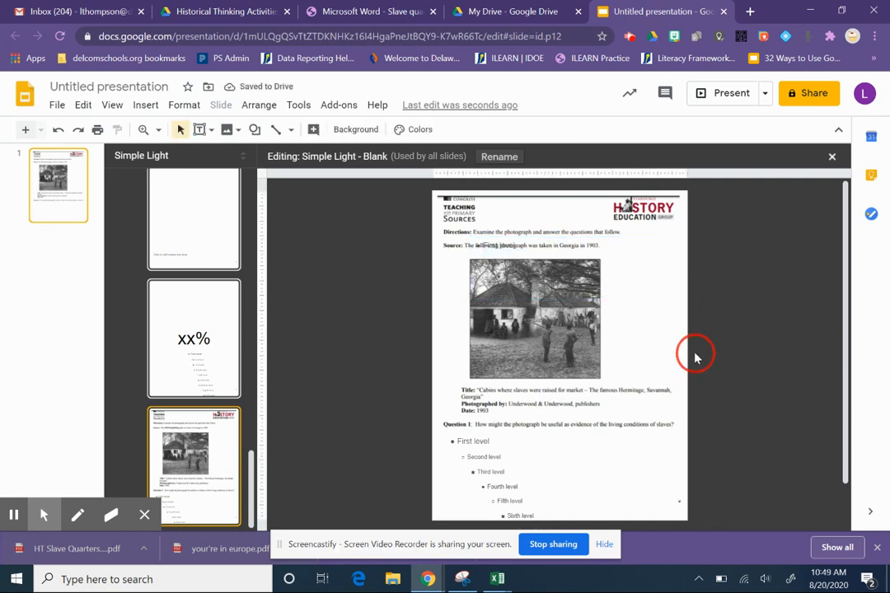
{"action": "triple_click", "coordinate": [524, 244]}
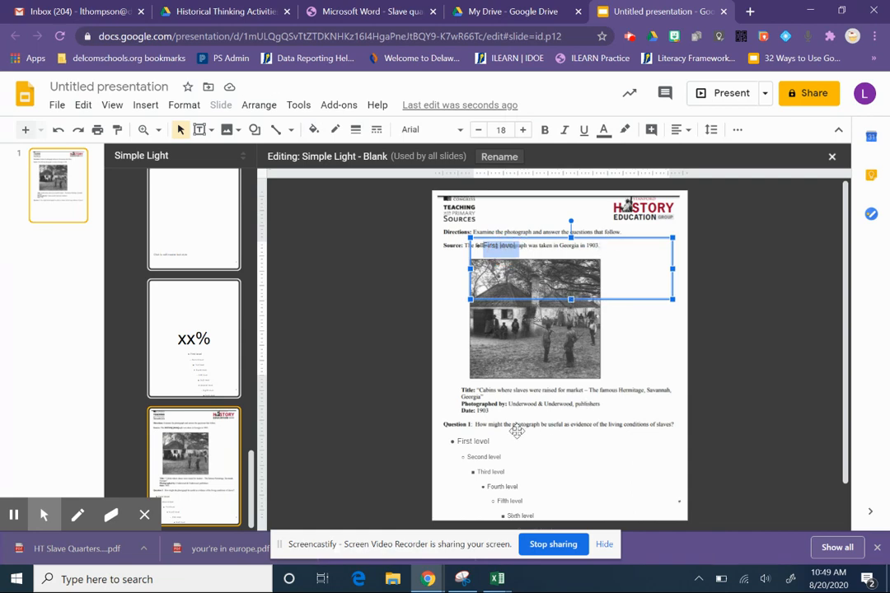
{"action": "left_click", "coordinate": [415, 326]}
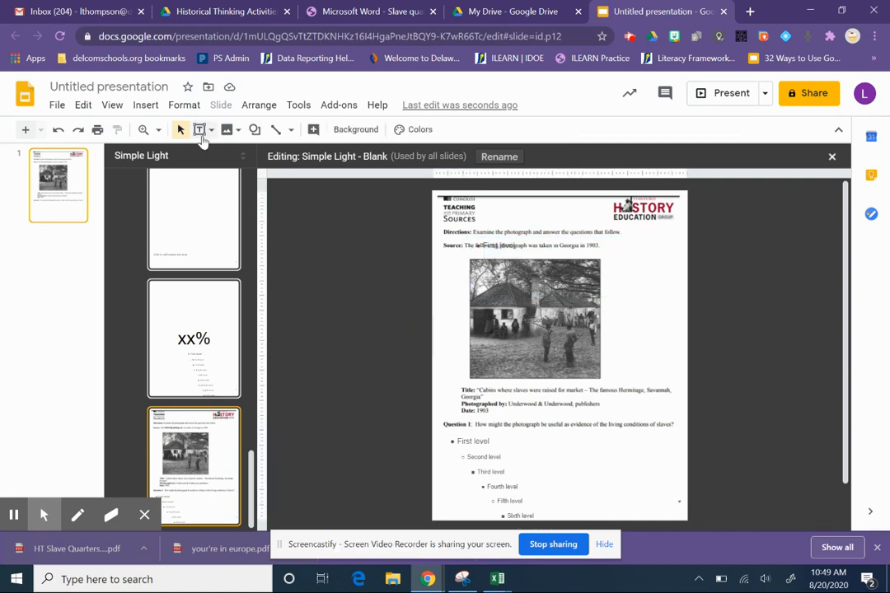
{"action": "left_click", "coordinate": [202, 130]}
{"action": "left_click", "coordinate": [456, 292]}
{"action": "left_click_drag", "start_coordinate": [457, 292], "coordinate": [459, 298]}
{"action": "key", "text": "ctrl+z"}
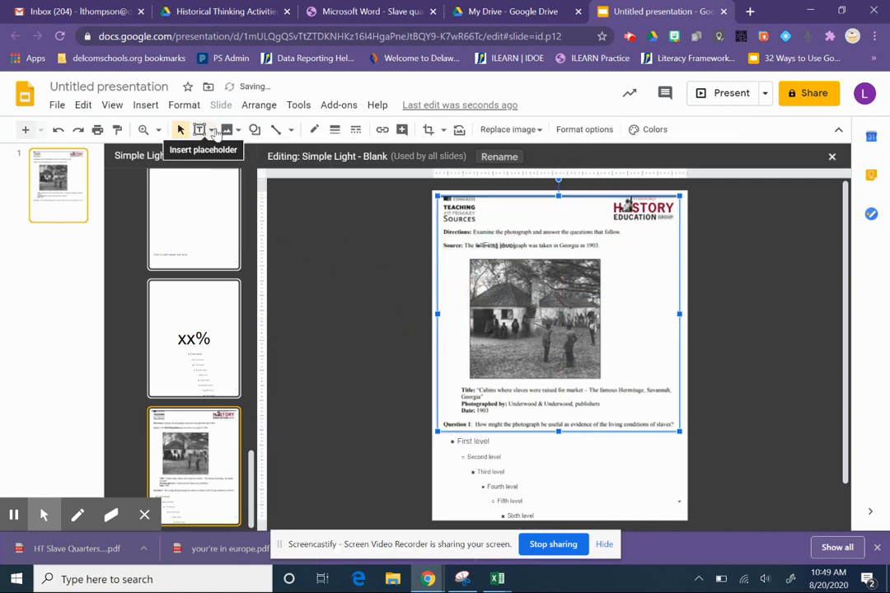
{"action": "left_click", "coordinate": [335, 242]}
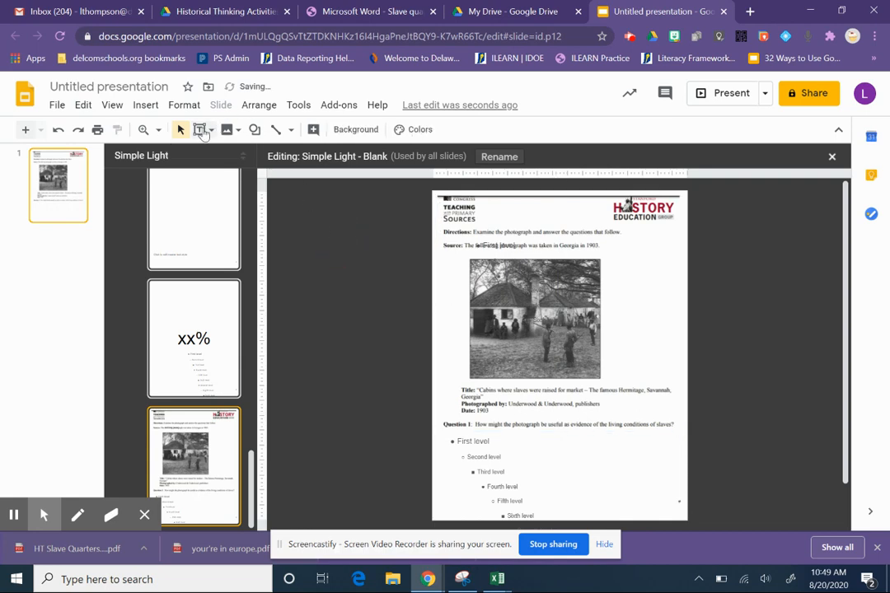
Add another body text placeholder across the middle of the photograph
{"action": "left_click", "coordinate": [202, 129]}
{"action": "left_click", "coordinate": [254, 234]}
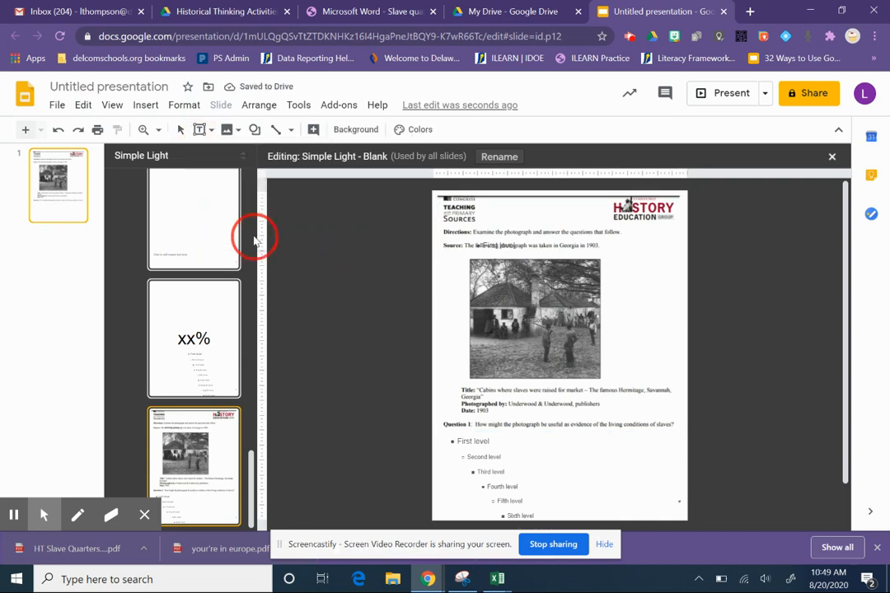
{"action": "left_click_drag", "start_coordinate": [448, 283], "coordinate": [662, 375]}
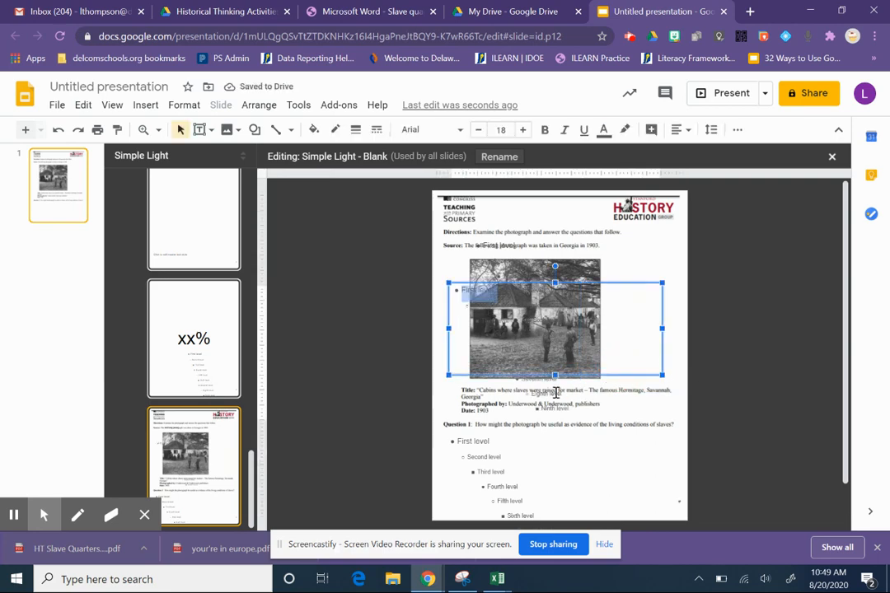
{"action": "left_click", "coordinate": [705, 455]}
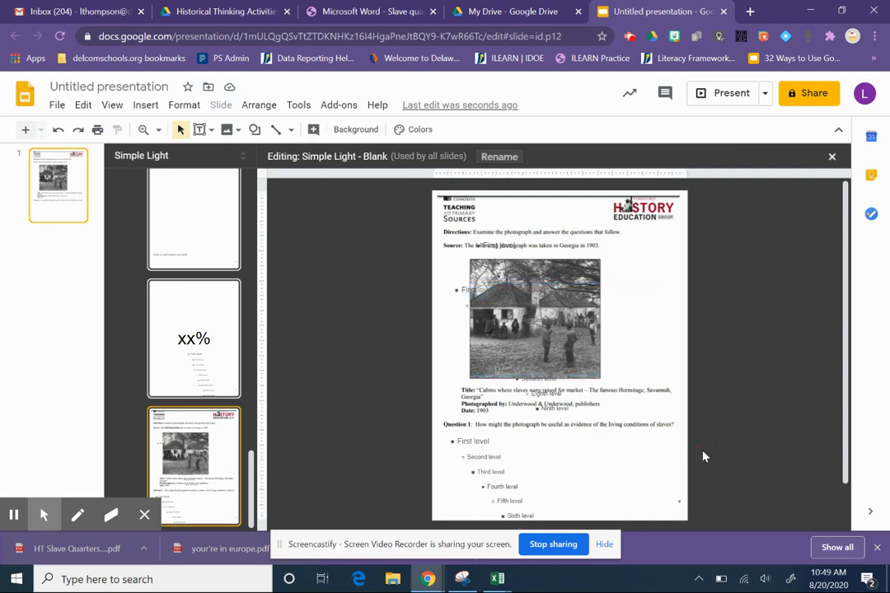
Delete the two extra body text placeholders over the photograph, keeping only the one below Question 1
{"action": "triple_click", "coordinate": [558, 407]}
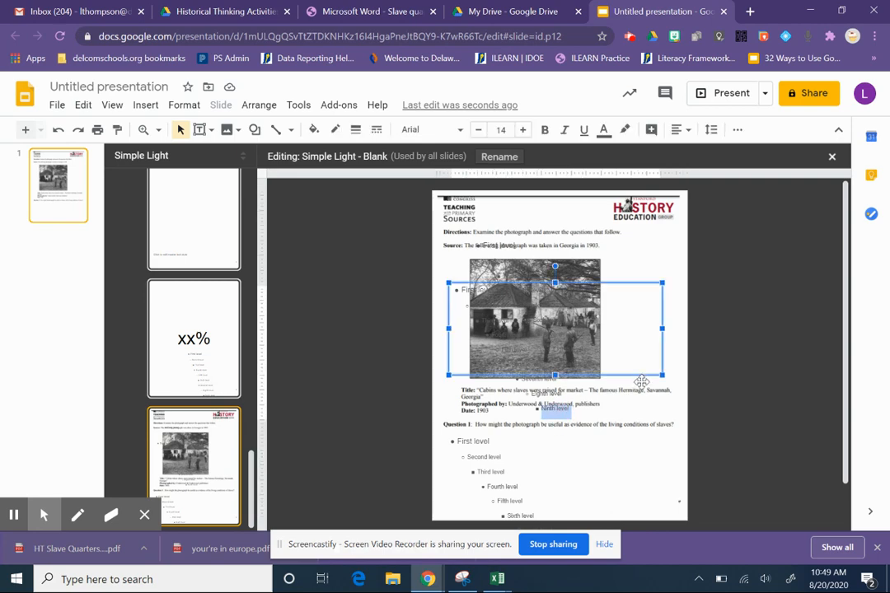
{"action": "left_click", "coordinate": [629, 281]}
{"action": "key", "text": "Delete"}
{"action": "left_click_drag", "start_coordinate": [631, 281], "coordinate": [565, 253]}
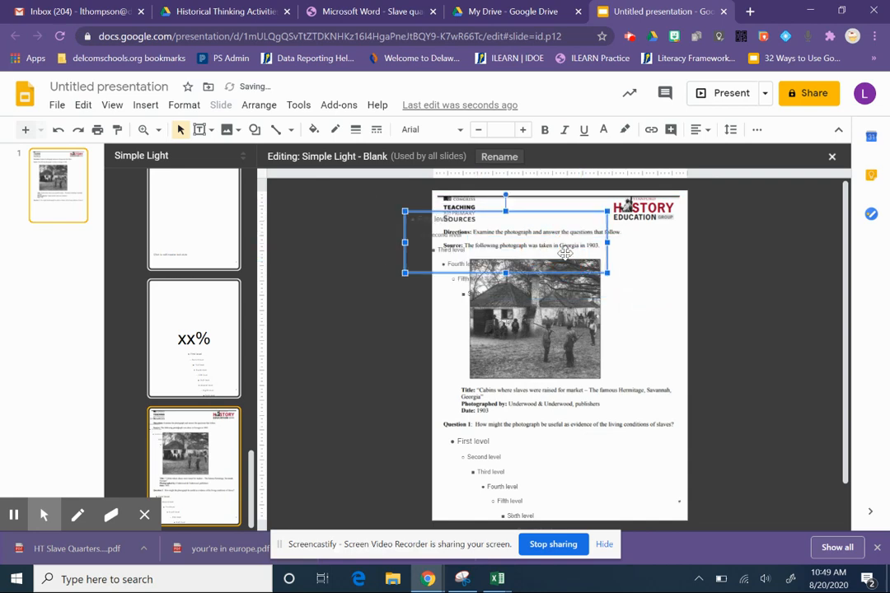
{"action": "key", "text": "Delete"}
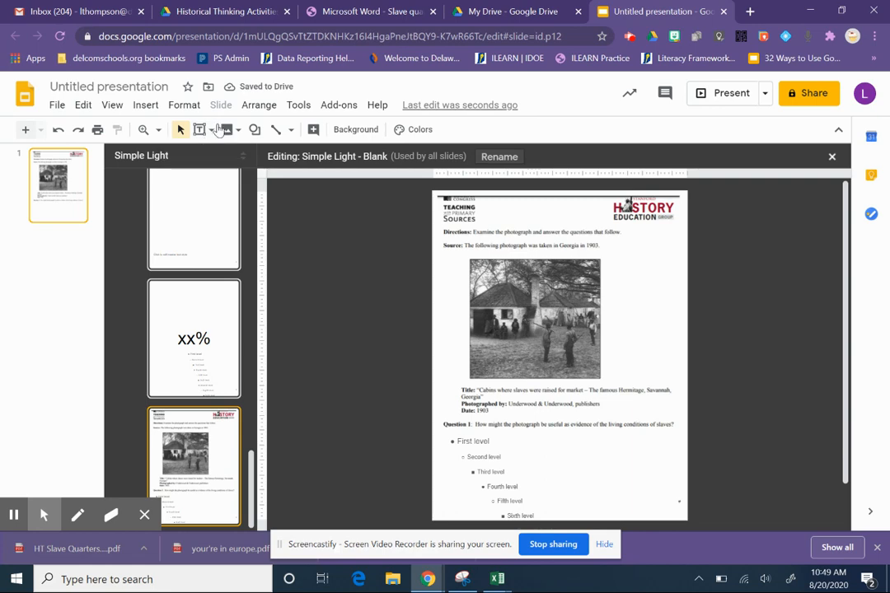
Close the master editor and check that the answer box below Question 1 accepts text on the slide
{"action": "left_click", "coordinate": [831, 158]}
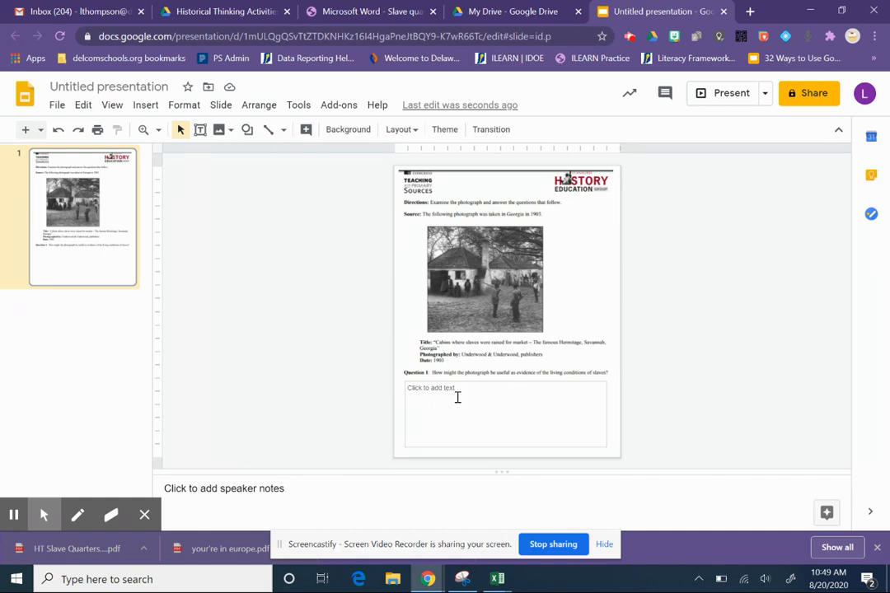
{"action": "left_click", "coordinate": [503, 419]}
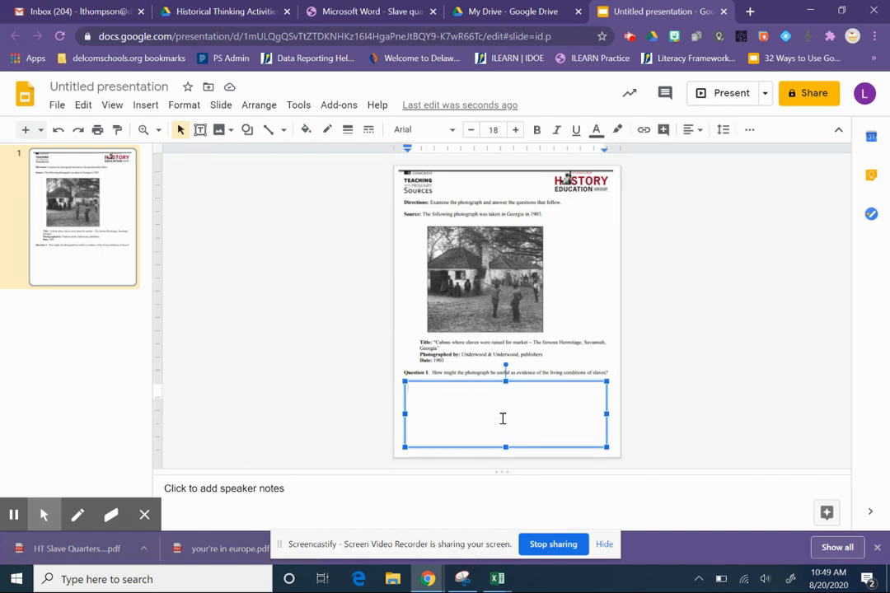
{"action": "left_click", "coordinate": [680, 410]}
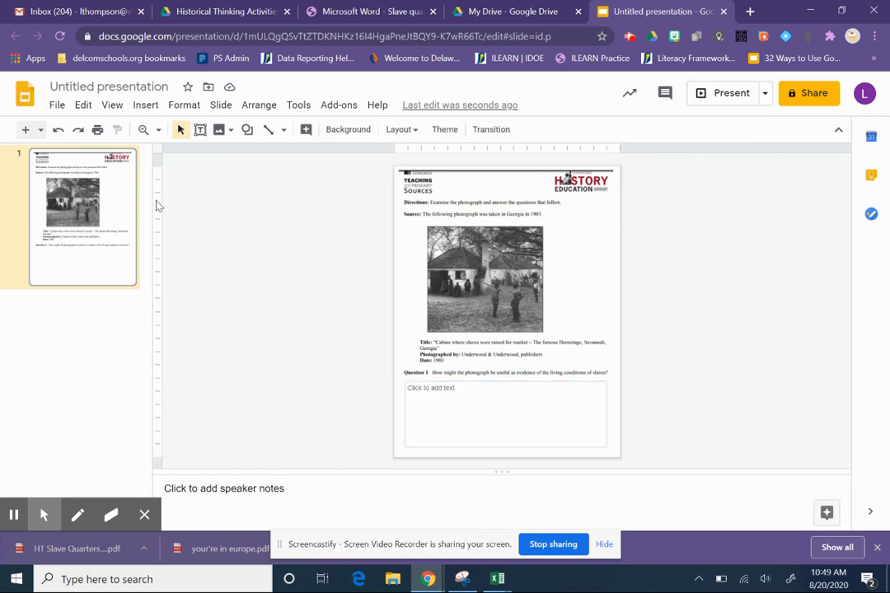
Add a second slide to the presentation and apply the Caption layout to it
{"action": "left_click", "coordinate": [25, 132]}
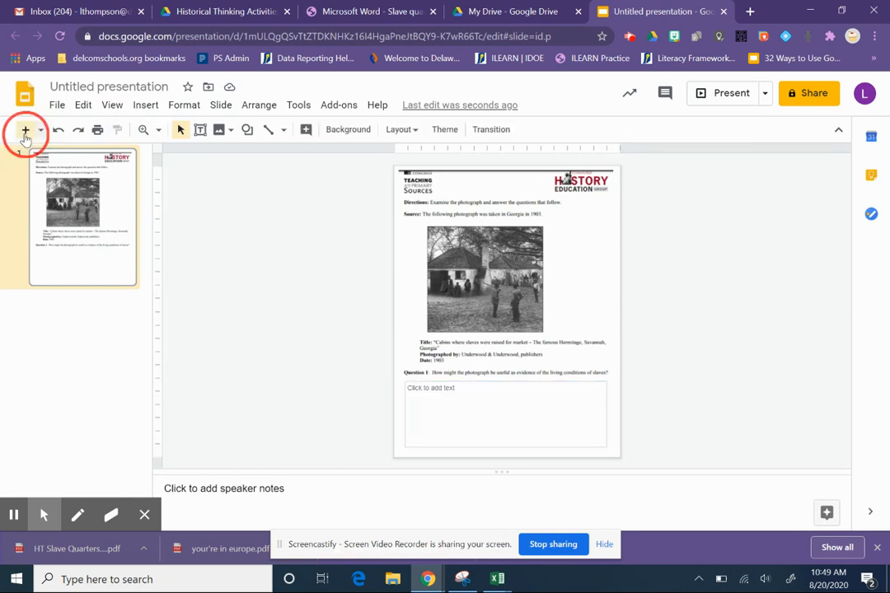
{"action": "left_click", "coordinate": [410, 132]}
{"action": "left_click", "coordinate": [612, 425]}
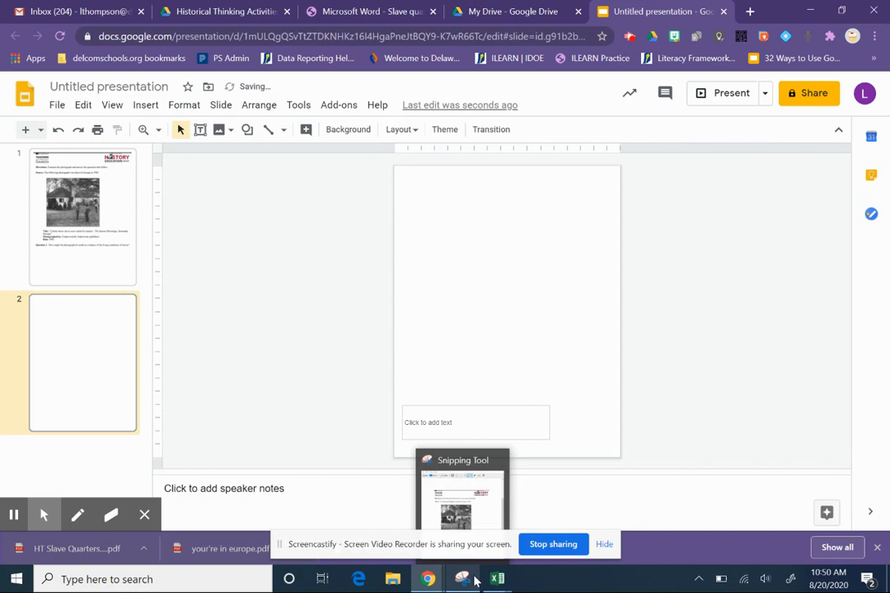
Switch to the Slave quarters PDF and snip page 2's logos and Question 2 text with Snipping Tool, leaving out the answer lines
{"action": "mouse_move", "coordinate": [428, 568]}
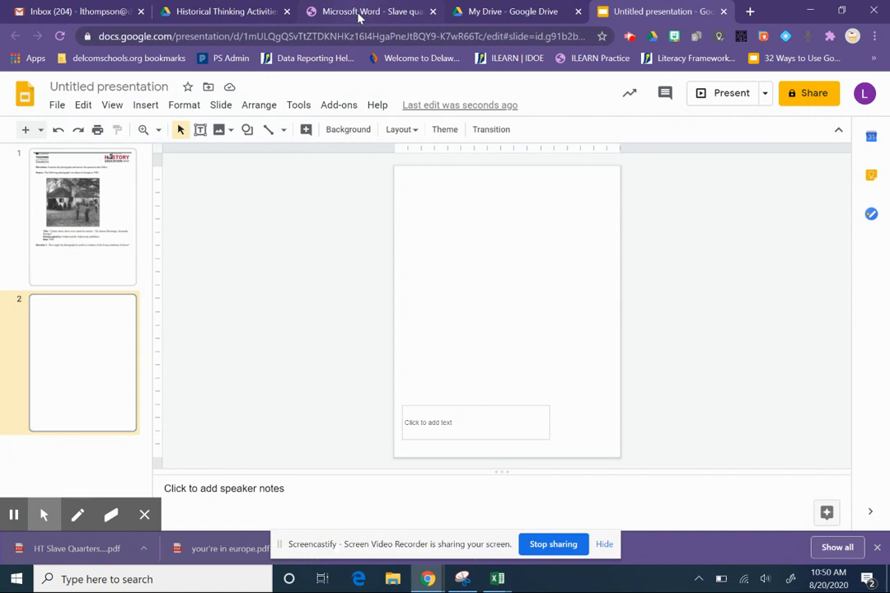
{"action": "left_click", "coordinate": [358, 17]}
{"action": "left_click_drag", "start_coordinate": [888, 248], "coordinate": [888, 362]}
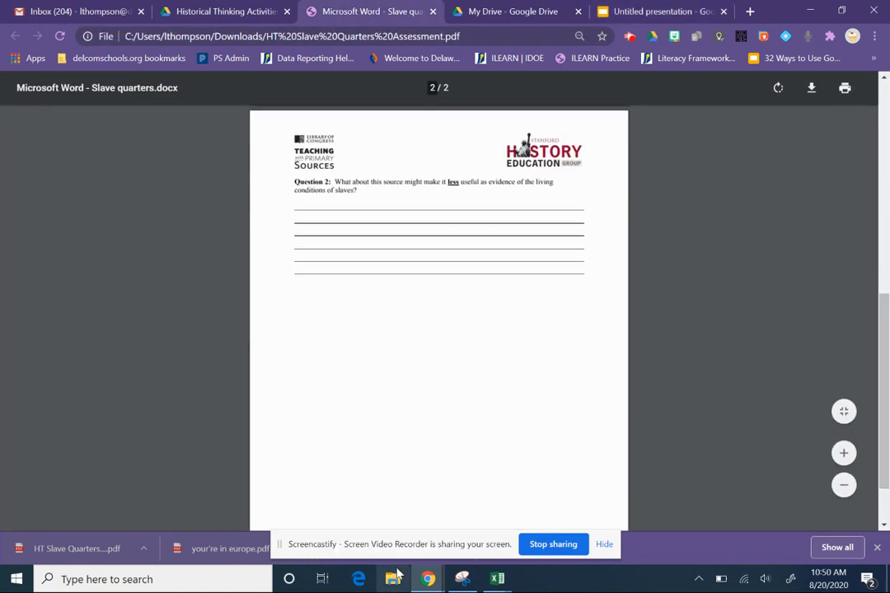
{"action": "left_click", "coordinate": [462, 578]}
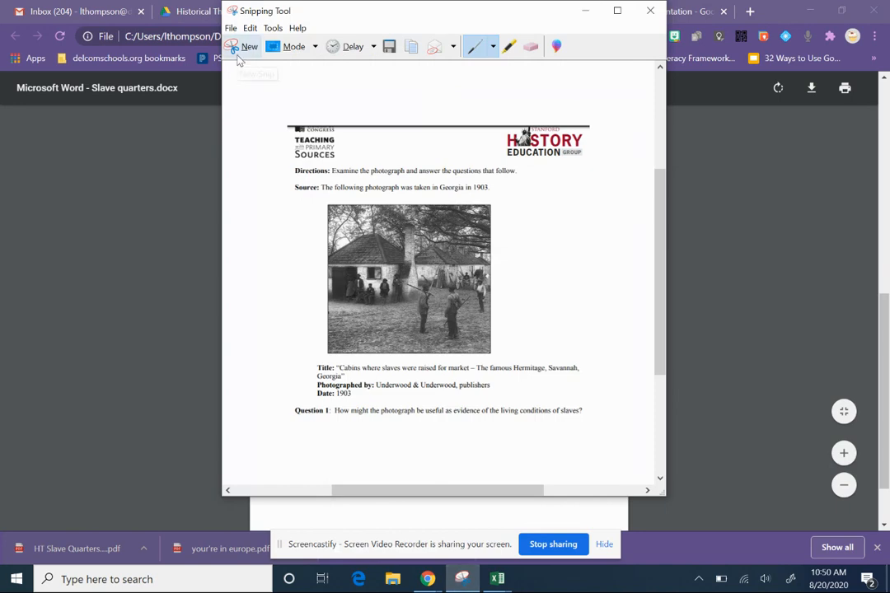
{"action": "left_click", "coordinate": [240, 49]}
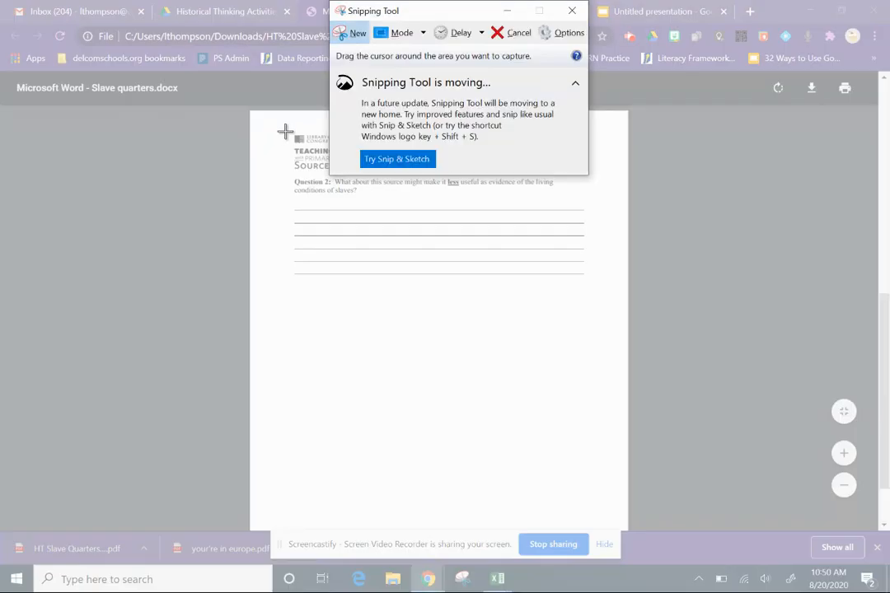
{"action": "left_click_drag", "start_coordinate": [289, 132], "coordinate": [598, 199]}
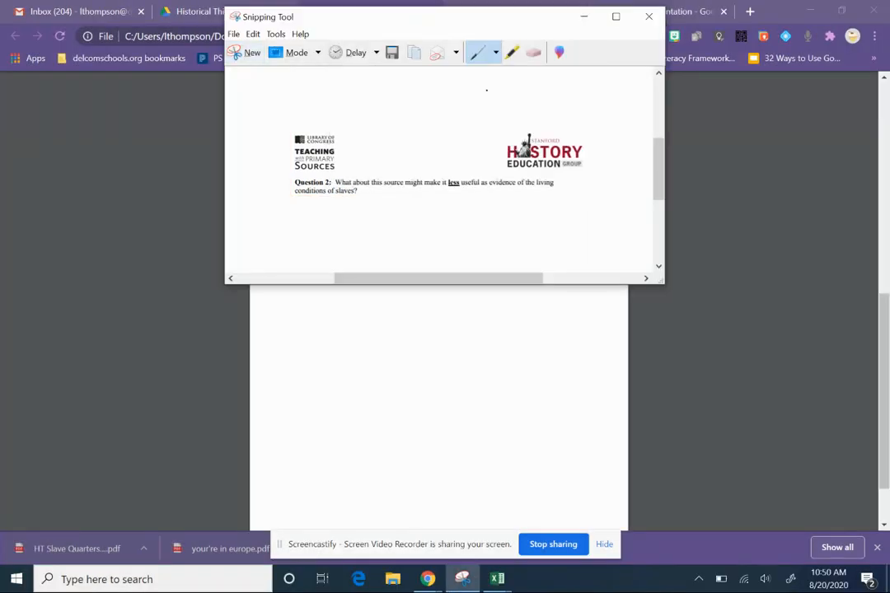
{"action": "left_click", "coordinate": [775, 180]}
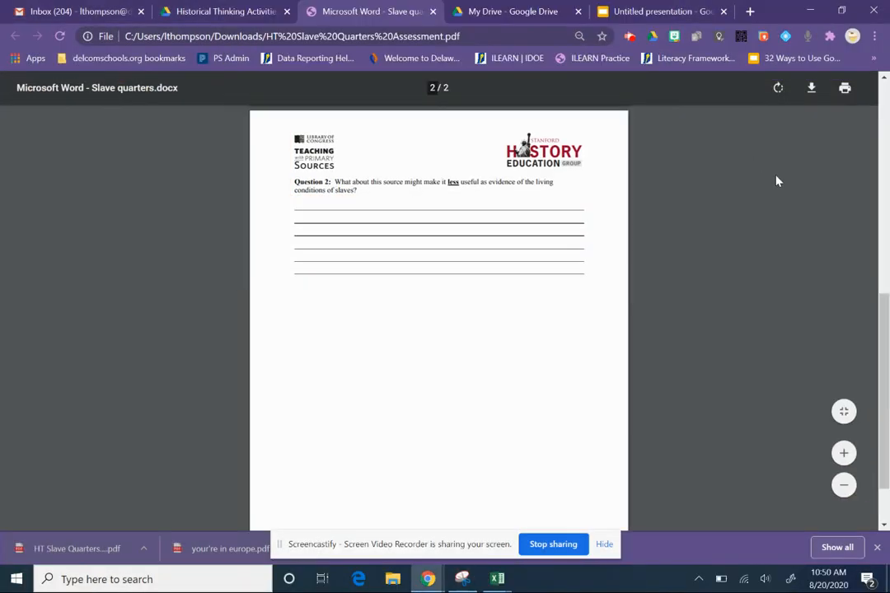
Return to the presentation, open the master editor and add a new custom layout after the Blank worksheet layout
{"action": "left_click", "coordinate": [654, 12]}
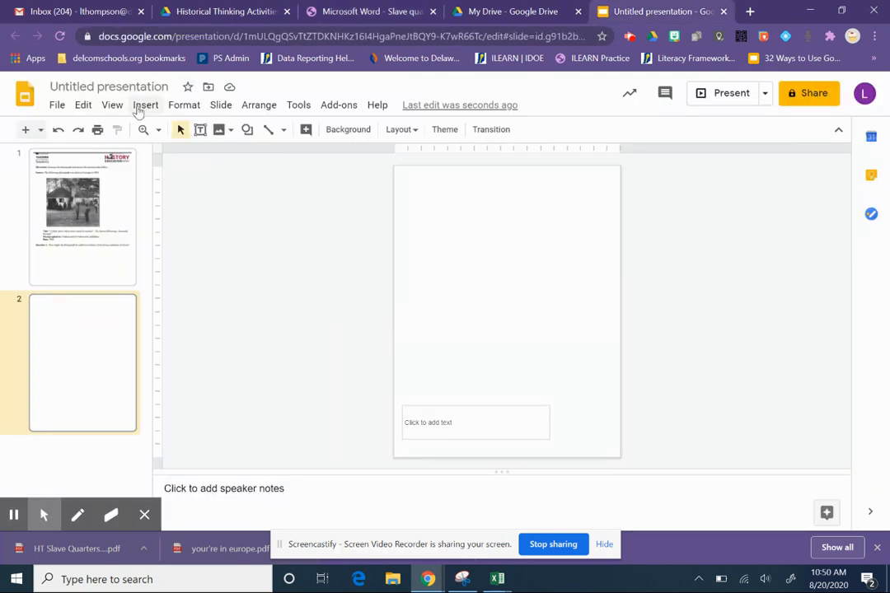
{"action": "left_click", "coordinate": [220, 111]}
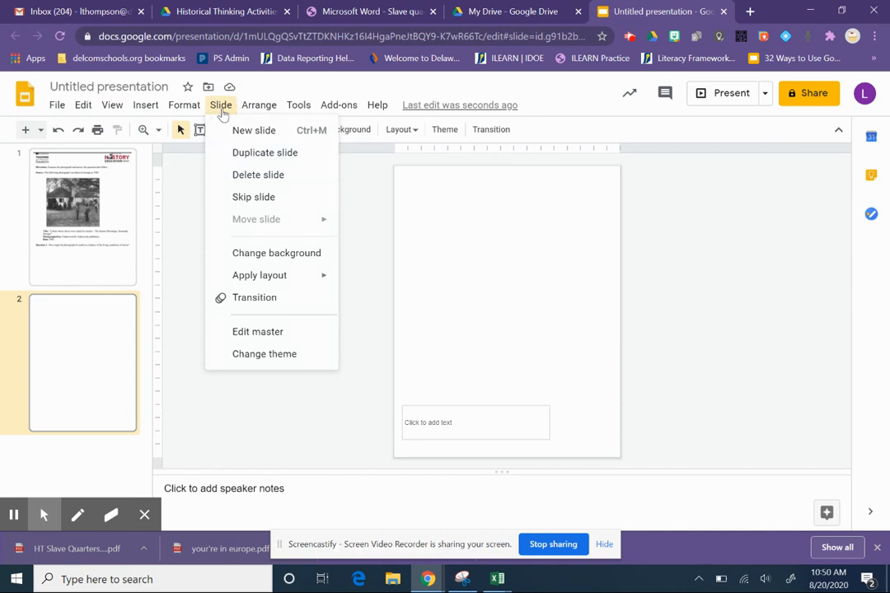
{"action": "left_click", "coordinate": [240, 334]}
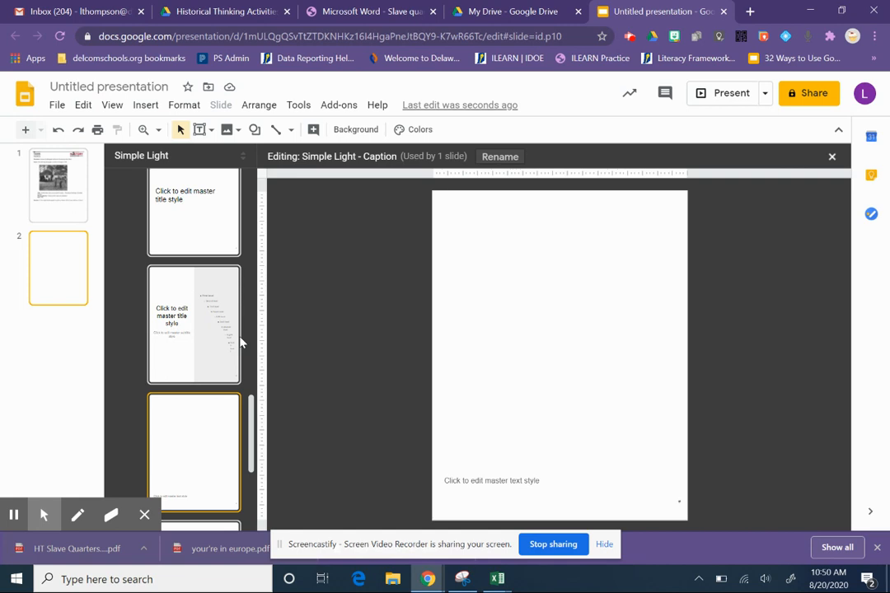
{"action": "left_click_drag", "start_coordinate": [252, 408], "coordinate": [256, 488]}
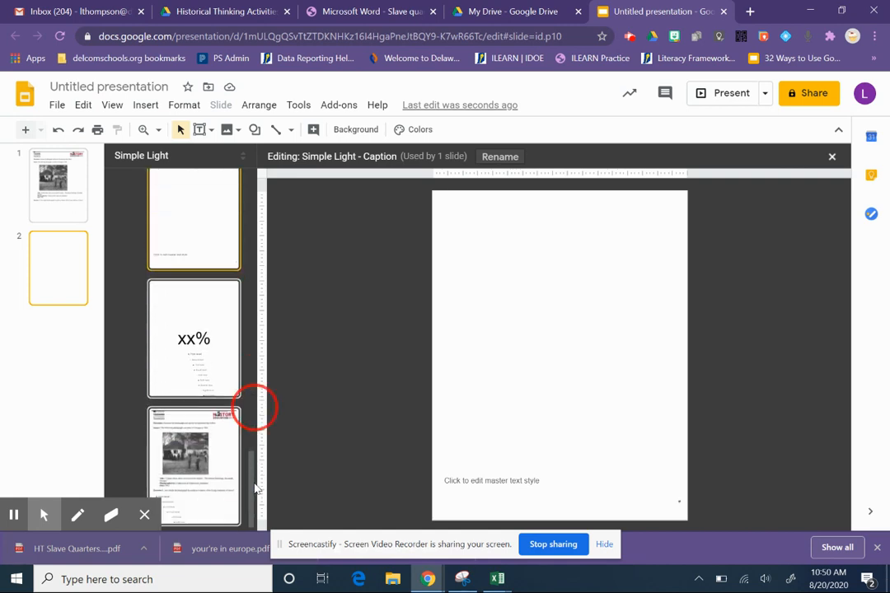
{"action": "left_click", "coordinate": [220, 458]}
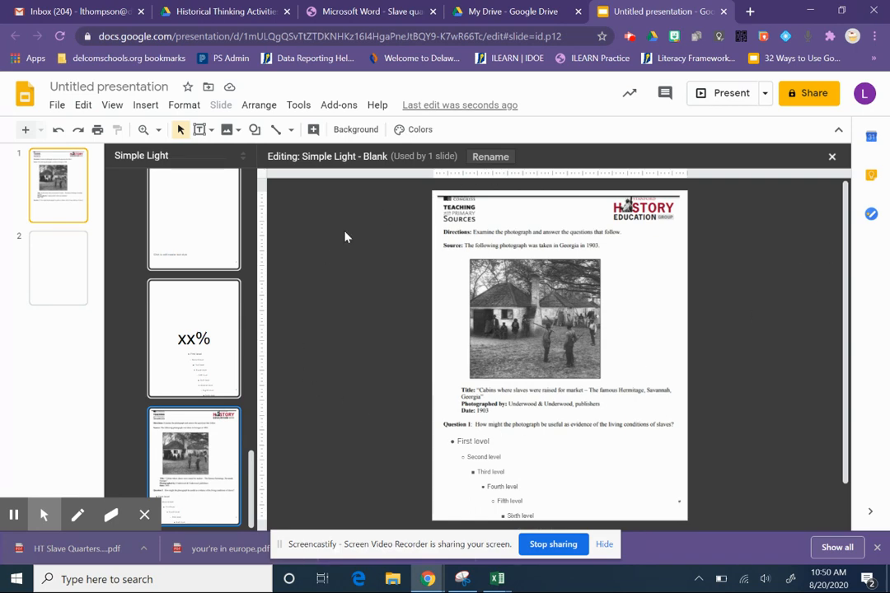
{"action": "left_click_drag", "start_coordinate": [251, 475], "coordinate": [258, 528]}
{"action": "key", "text": "Return"}
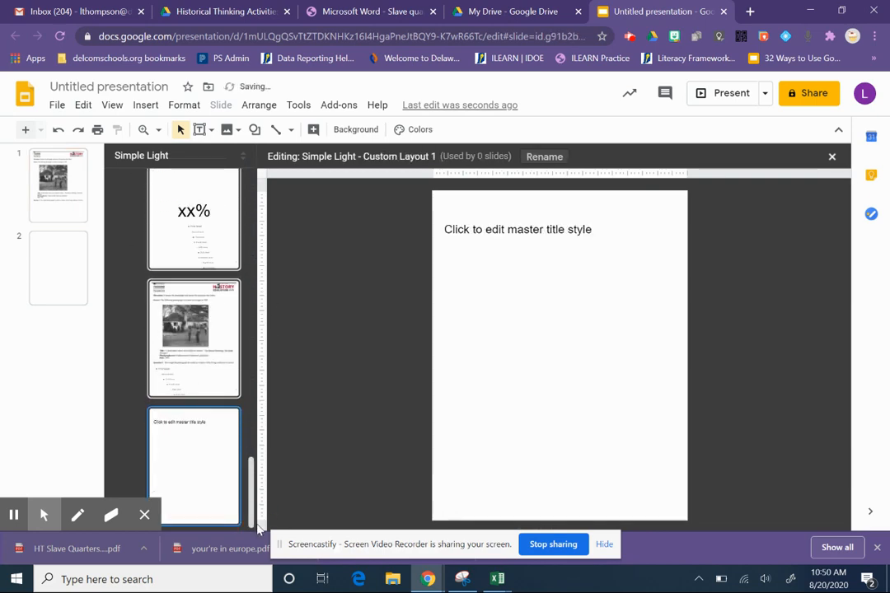
Delete the title placeholder from the new custom layout and paste in the Question 2 snip
{"action": "left_click", "coordinate": [593, 240]}
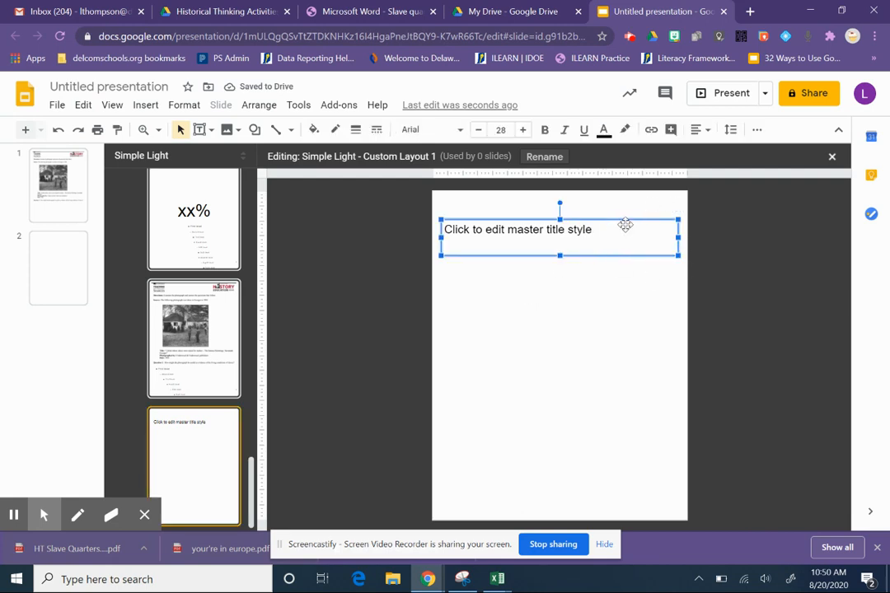
{"action": "key", "text": "Delete"}
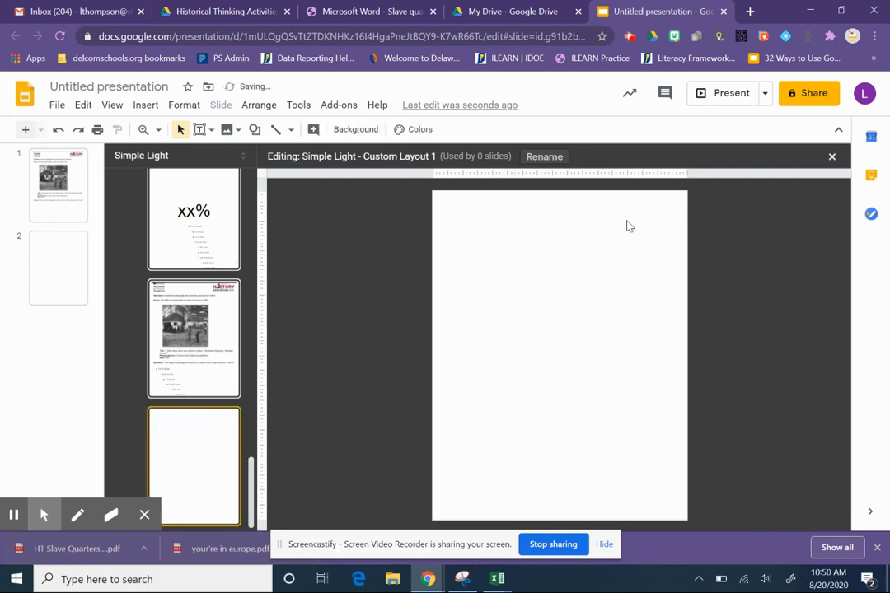
{"action": "left_click", "coordinate": [622, 257]}
{"action": "key", "text": "ctrl+v"}
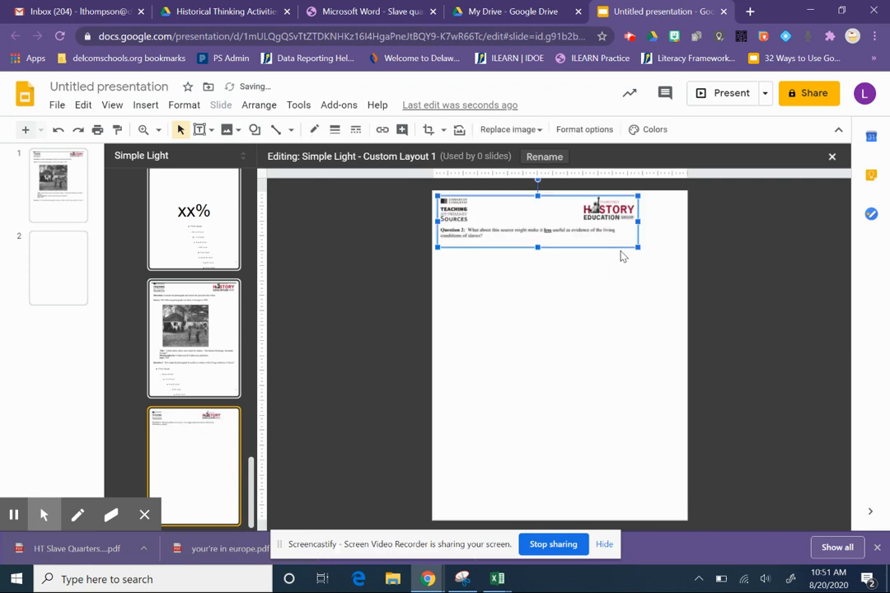
{"action": "left_click_drag", "start_coordinate": [637, 246], "coordinate": [626, 276]}
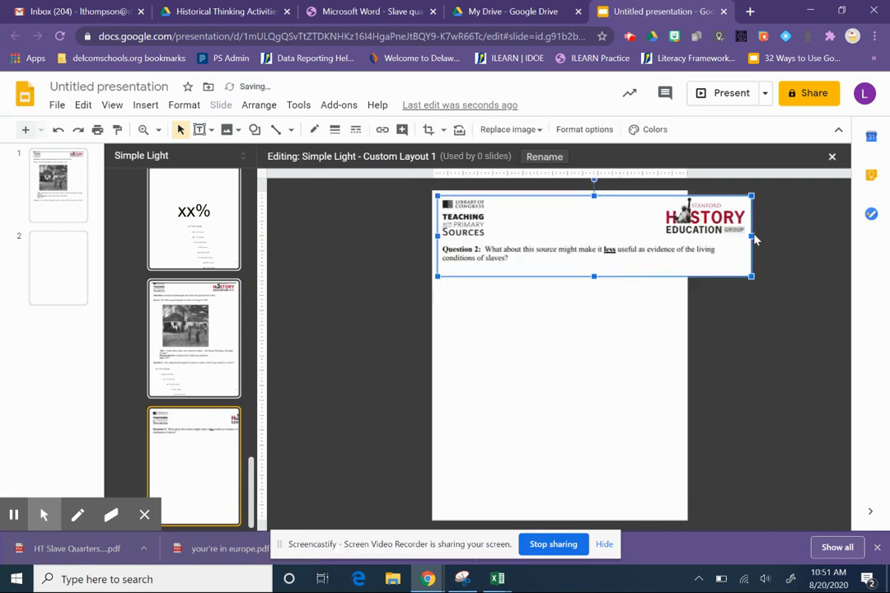
{"action": "left_click_drag", "start_coordinate": [748, 235], "coordinate": [642, 261]}
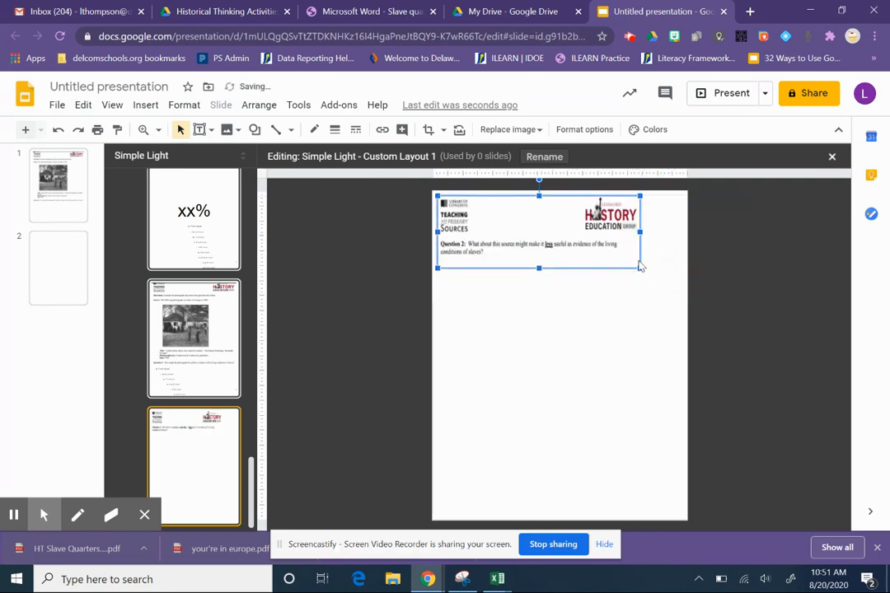
{"action": "key", "text": "ctrl+z"}
{"action": "key", "text": "ctrl+z"}
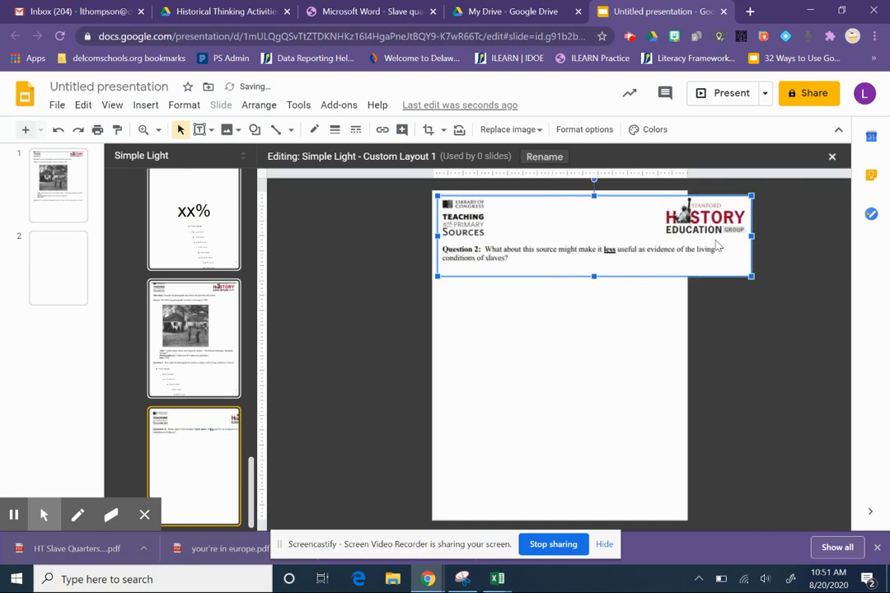
Scale the pasted Question 2 image proportionally so it fits within the width of the layout page
{"action": "left_click", "coordinate": [749, 276]}
{"action": "left_click_drag", "start_coordinate": [752, 277], "coordinate": [672, 267]}
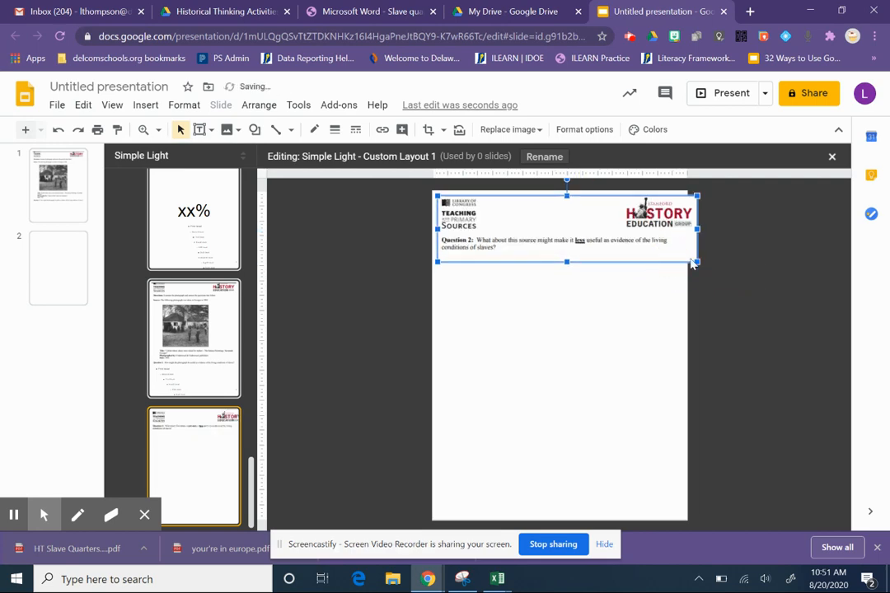
{"action": "left_click_drag", "start_coordinate": [695, 261], "coordinate": [674, 257]}
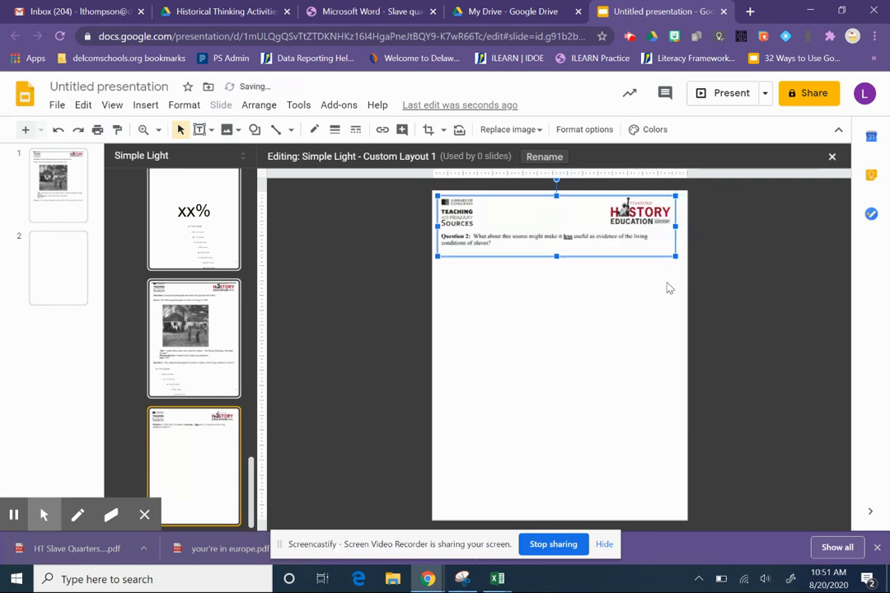
{"action": "left_click", "coordinate": [669, 291]}
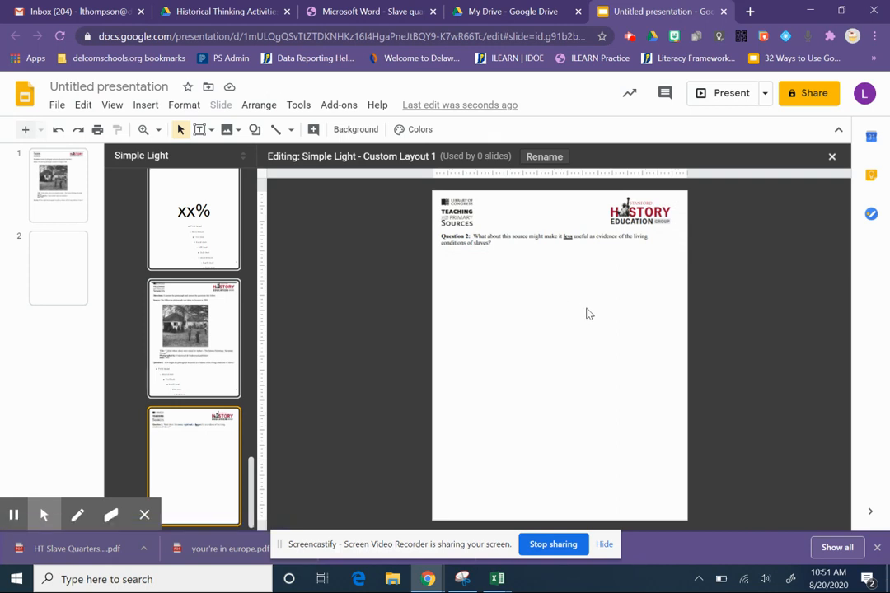
Close the master editor and delete the caption text placeholder from slide 2
{"action": "left_click", "coordinate": [831, 157]}
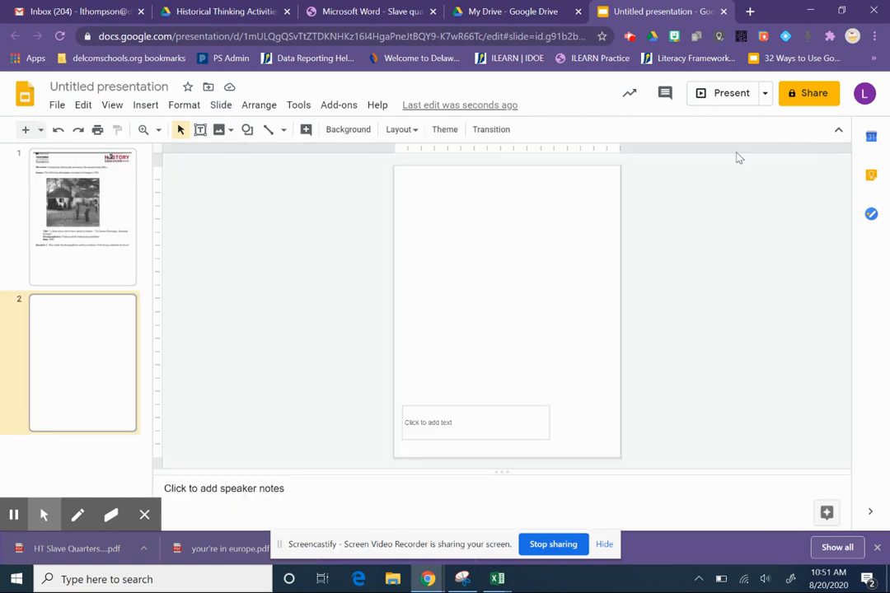
{"action": "left_click", "coordinate": [472, 407]}
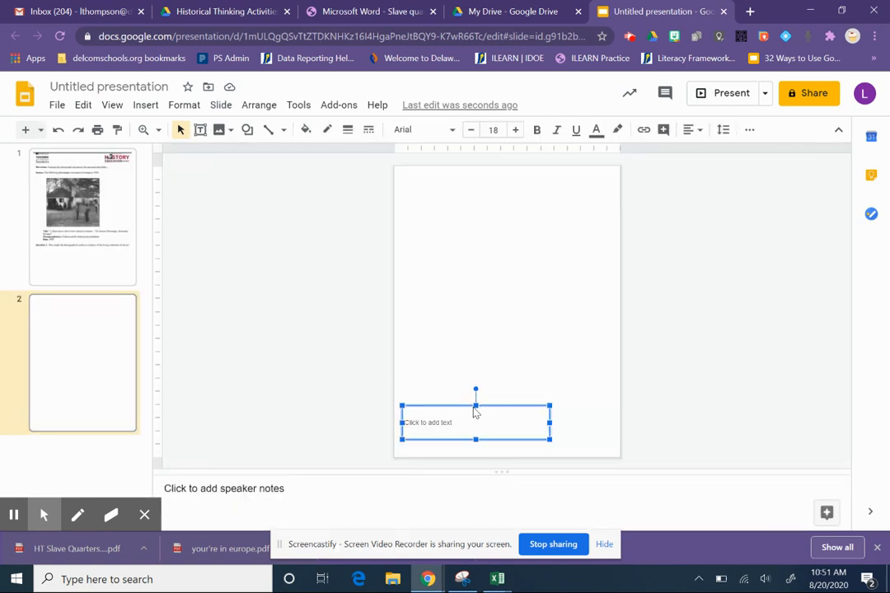
{"action": "key", "text": "Delete"}
Apply the Blank layout with the photograph worksheet to slide 2
{"action": "left_click", "coordinate": [50, 354]}
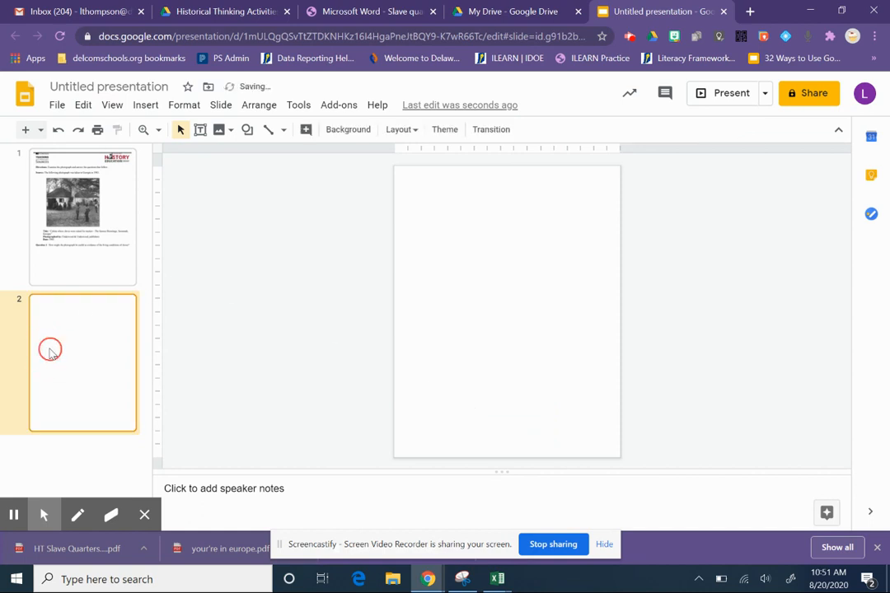
{"action": "left_click", "coordinate": [397, 133]}
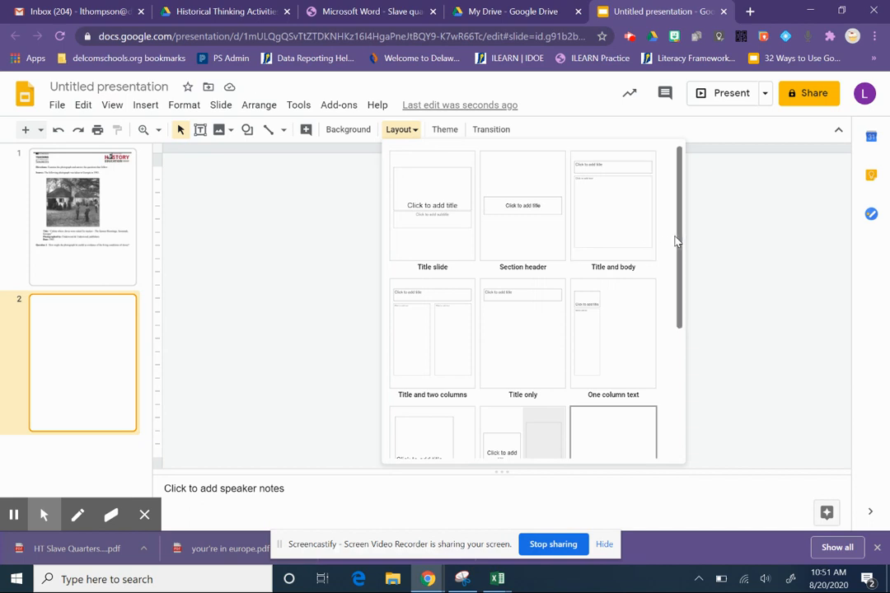
{"action": "left_click_drag", "start_coordinate": [676, 237], "coordinate": [657, 447]}
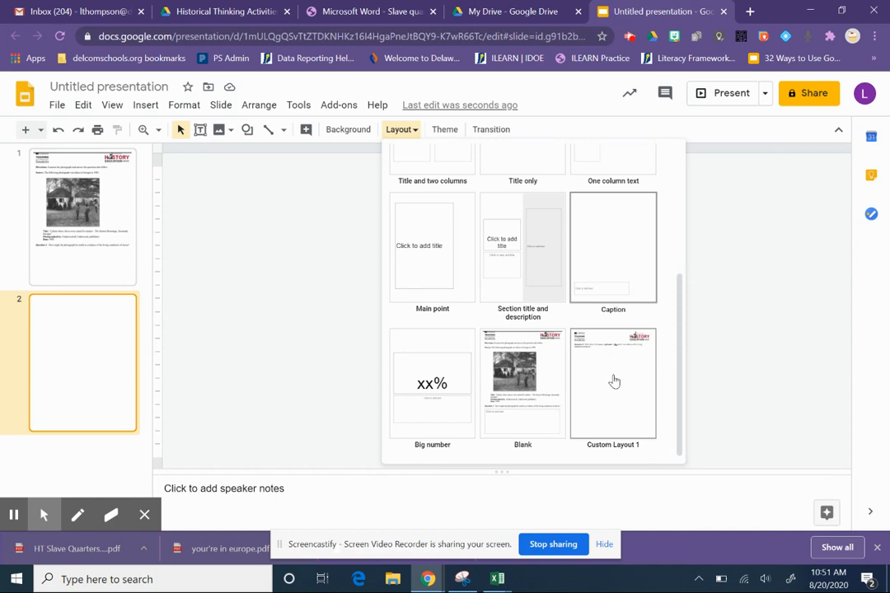
{"action": "left_click", "coordinate": [504, 371]}
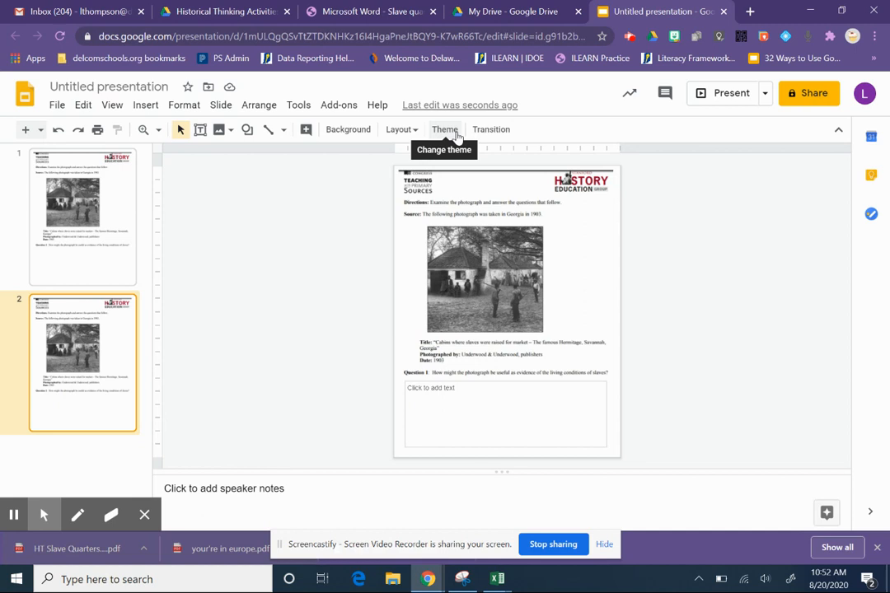
Apply Custom Layout 1 with the Question 2 background to slide 2
{"action": "left_click", "coordinate": [402, 130]}
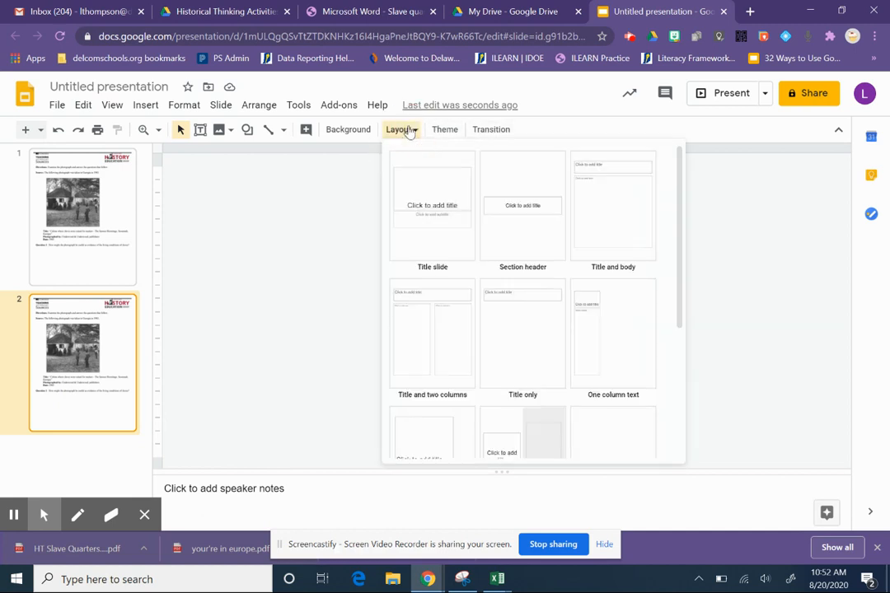
{"action": "left_click_drag", "start_coordinate": [677, 233], "coordinate": [660, 438]}
{"action": "left_click", "coordinate": [618, 402]}
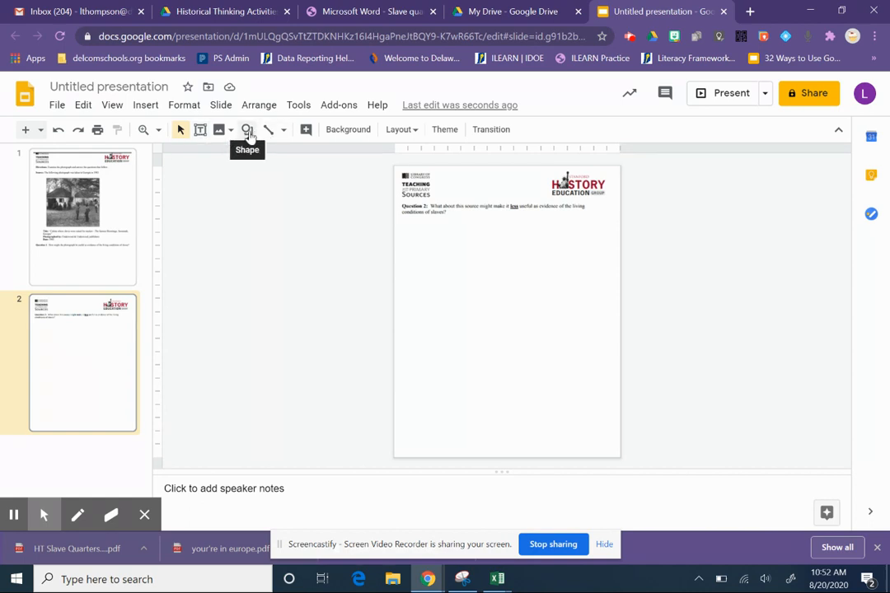
Draw a text box below Question 2 on slide 2, spanning nearly the full page width
{"action": "left_click", "coordinate": [200, 130]}
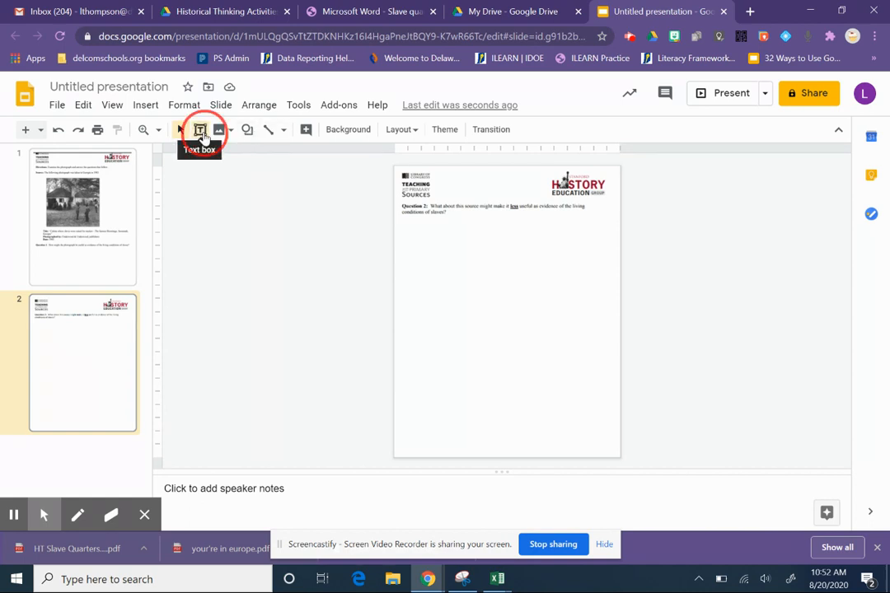
{"action": "left_click_drag", "start_coordinate": [402, 225], "coordinate": [607, 300]}
{"action": "left_click", "coordinate": [588, 375]}
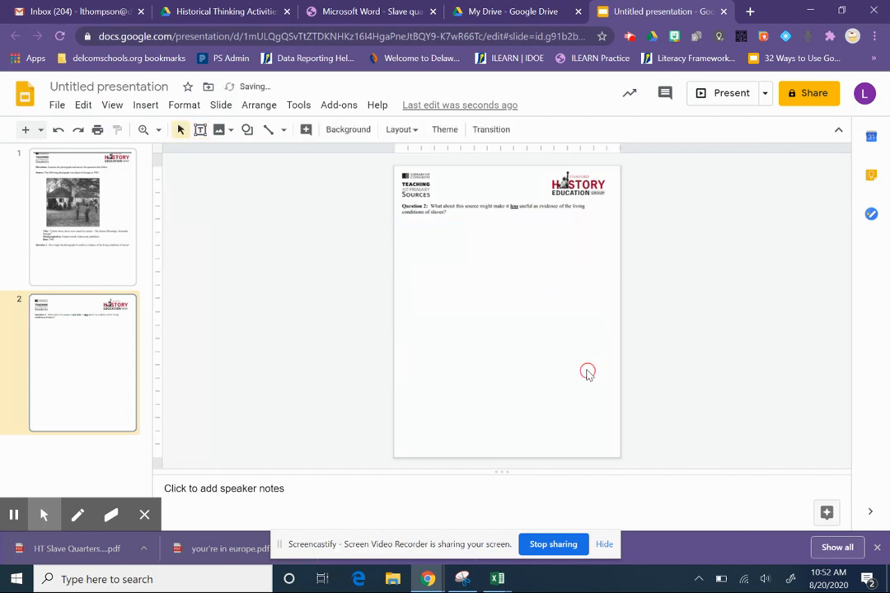
Give the answer box below Question 2 on slide 2 a dark orange border with a 3 px line weight
{"action": "left_click", "coordinate": [511, 265]}
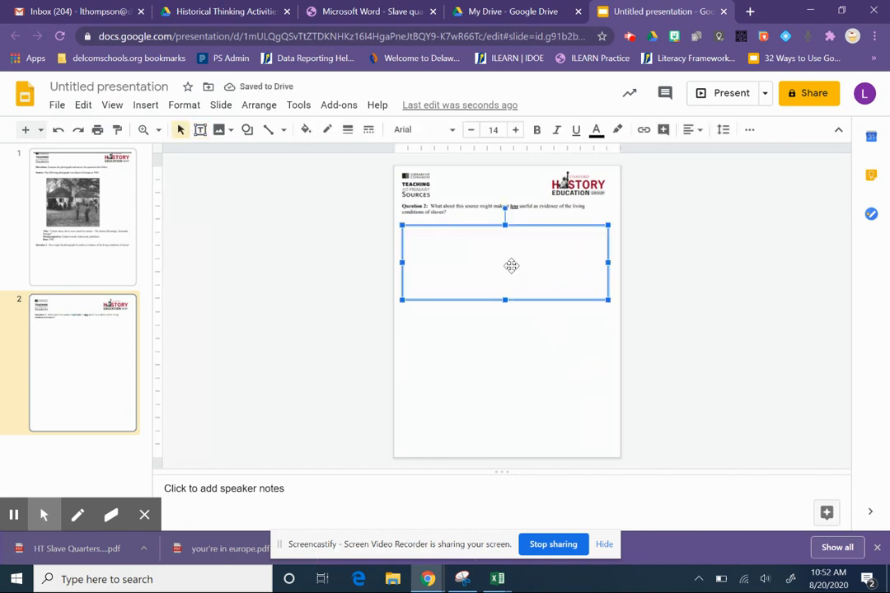
{"action": "left_click", "coordinate": [328, 131]}
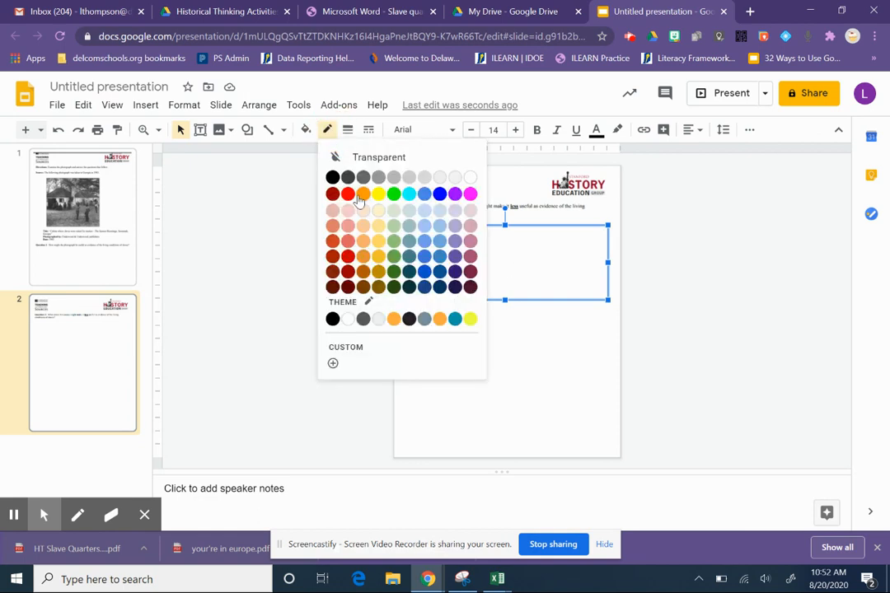
{"action": "left_click", "coordinate": [364, 257]}
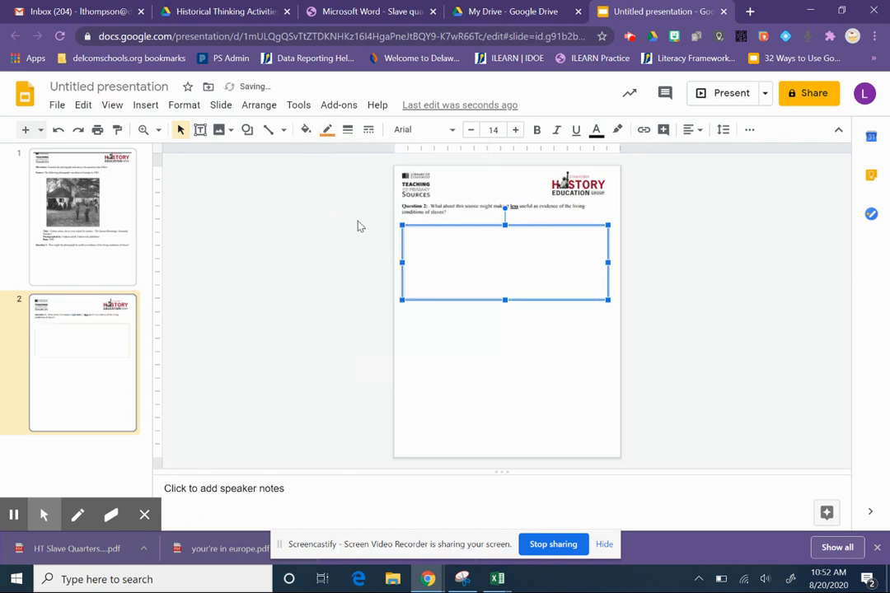
{"action": "left_click", "coordinate": [449, 369]}
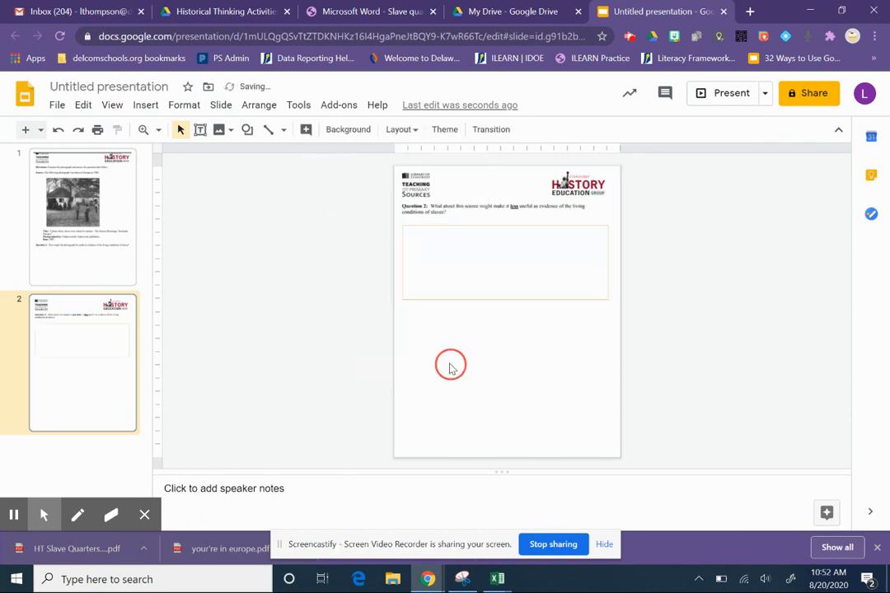
{"action": "left_click", "coordinate": [425, 298]}
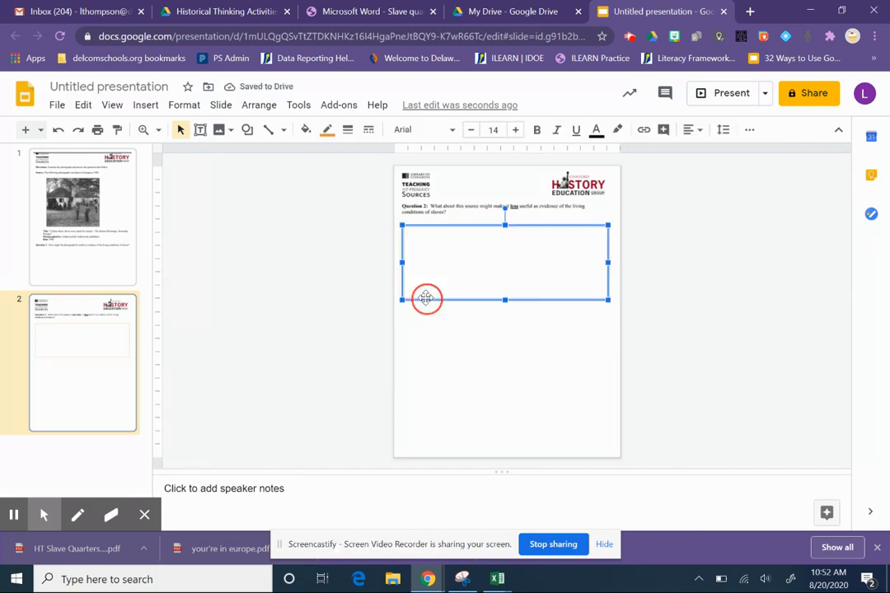
{"action": "left_click", "coordinate": [348, 129]}
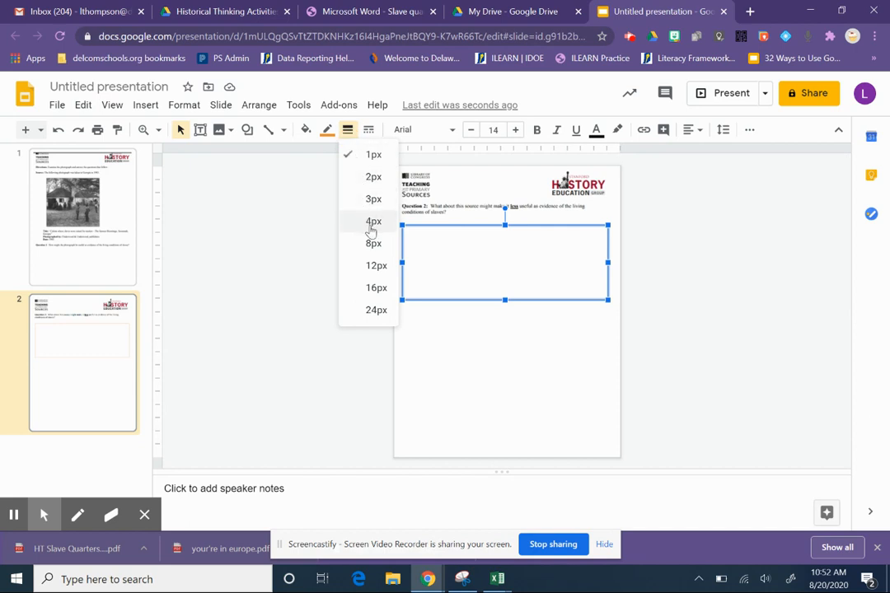
{"action": "left_click", "coordinate": [380, 200]}
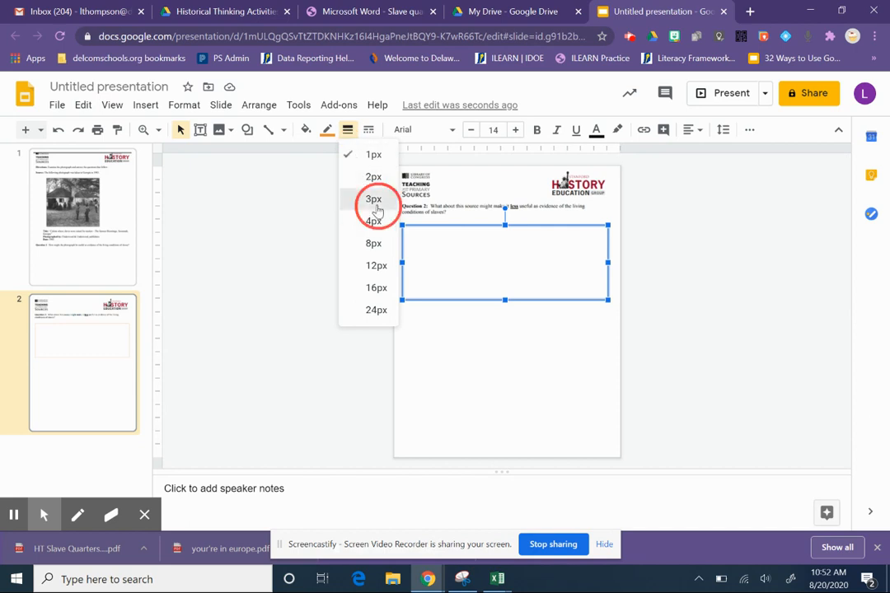
{"action": "left_click", "coordinate": [439, 363]}
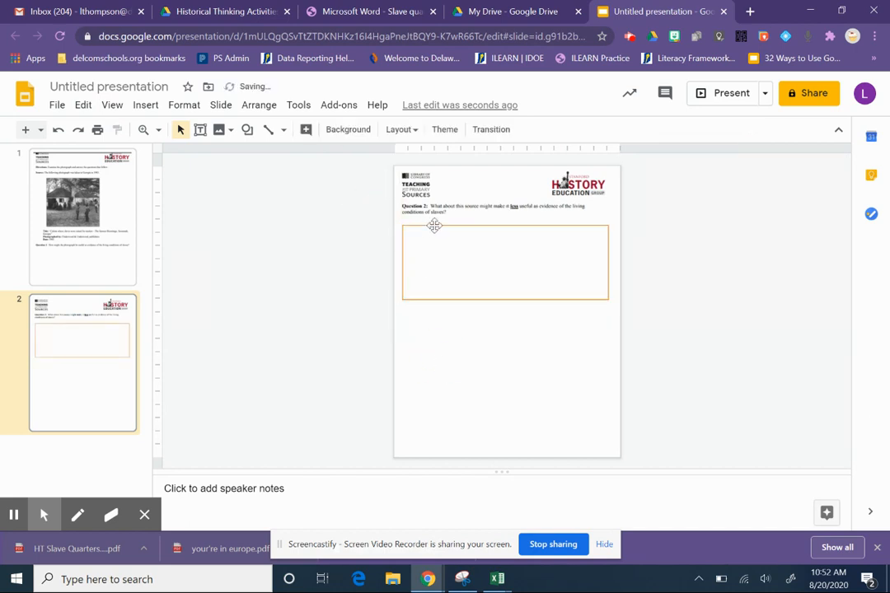
Enter a string of random test letters in the slide 2 answer box and move the box down past the page's right edge
{"action": "left_click", "coordinate": [502, 262]}
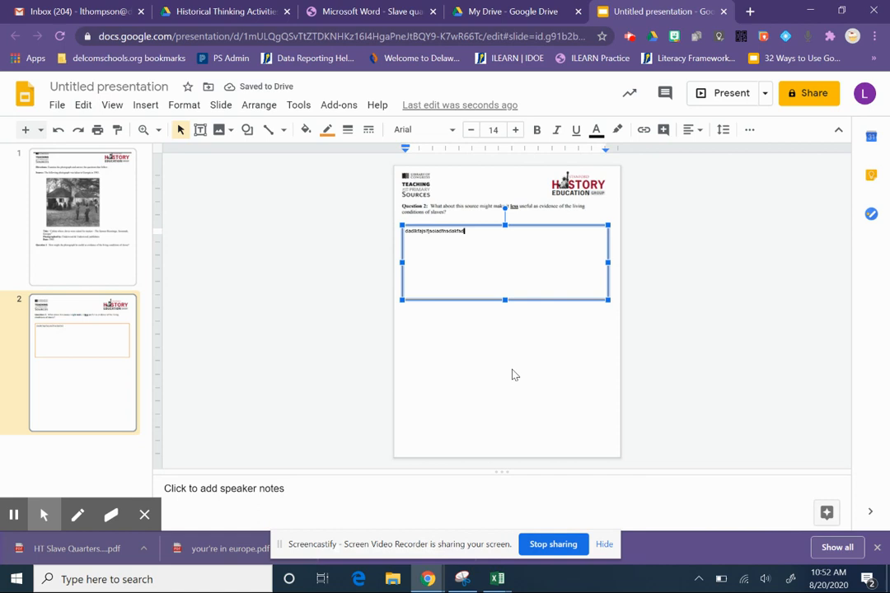
{"action": "left_click_drag", "start_coordinate": [578, 300], "coordinate": [668, 430]}
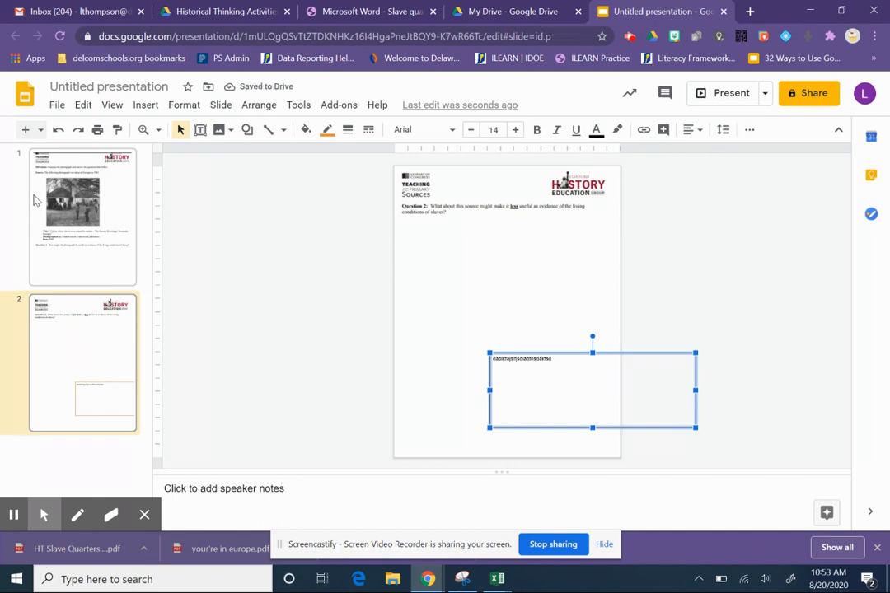
Try moving the answer placeholder below Question 1 on slide 1, undo the move, and check that its text can be edited
{"action": "left_click", "coordinate": [103, 212]}
{"action": "left_click", "coordinate": [478, 383]}
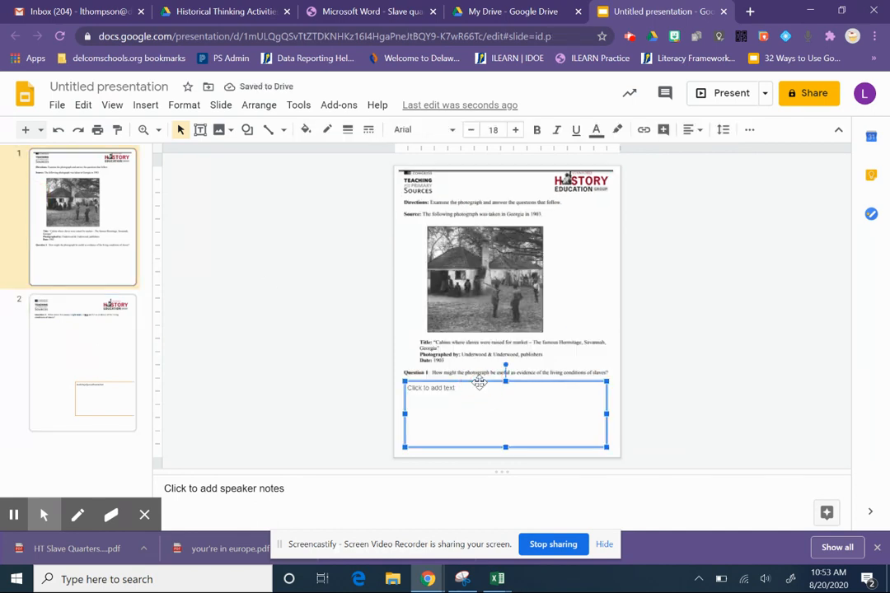
{"action": "left_click_drag", "start_coordinate": [478, 381], "coordinate": [502, 411]}
{"action": "key", "text": "ctrl+z"}
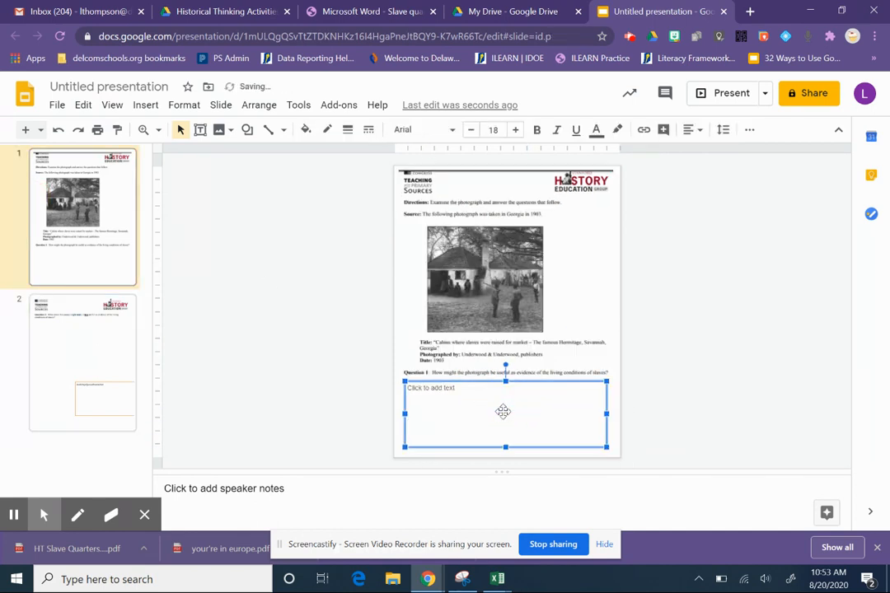
{"action": "left_click", "coordinate": [452, 392]}
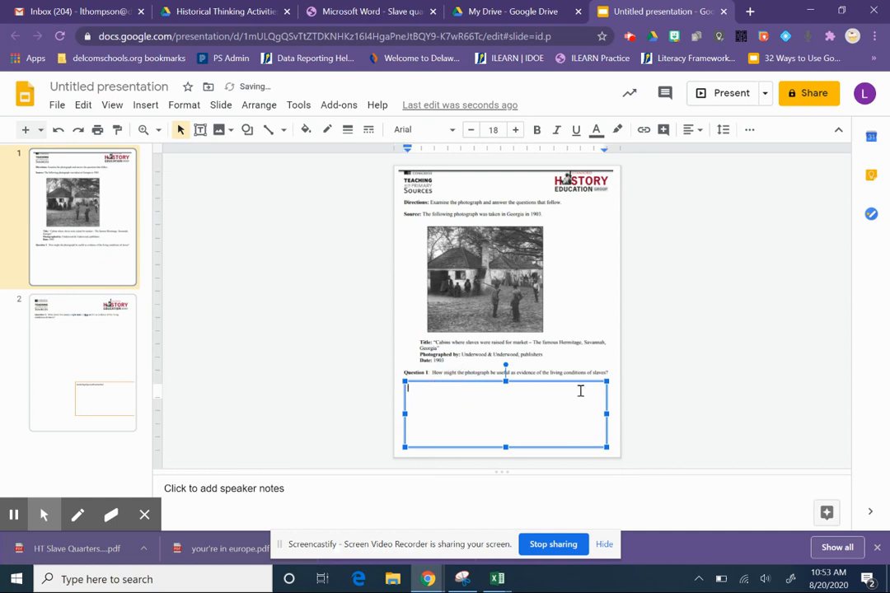
{"action": "left_click", "coordinate": [651, 398]}
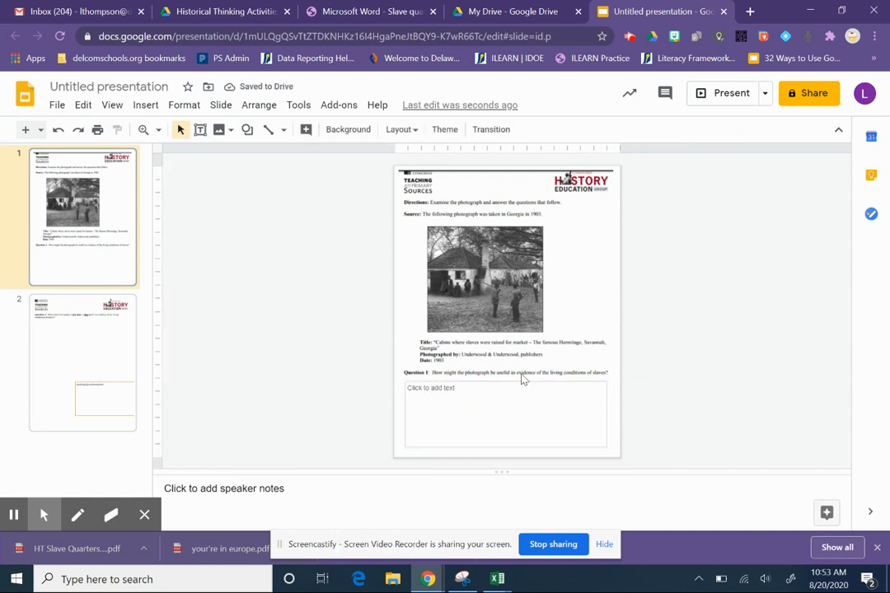
Move the orange-bordered answer box on slide 2 back up to just below Question 2
{"action": "left_click", "coordinate": [101, 323]}
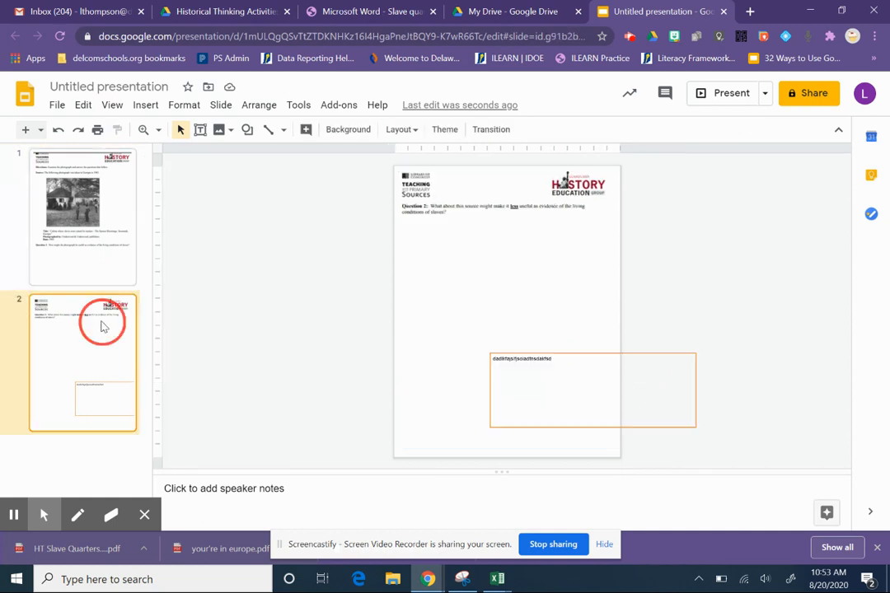
{"action": "left_click_drag", "start_coordinate": [536, 353], "coordinate": [456, 224]}
{"action": "left_click", "coordinate": [459, 251]}
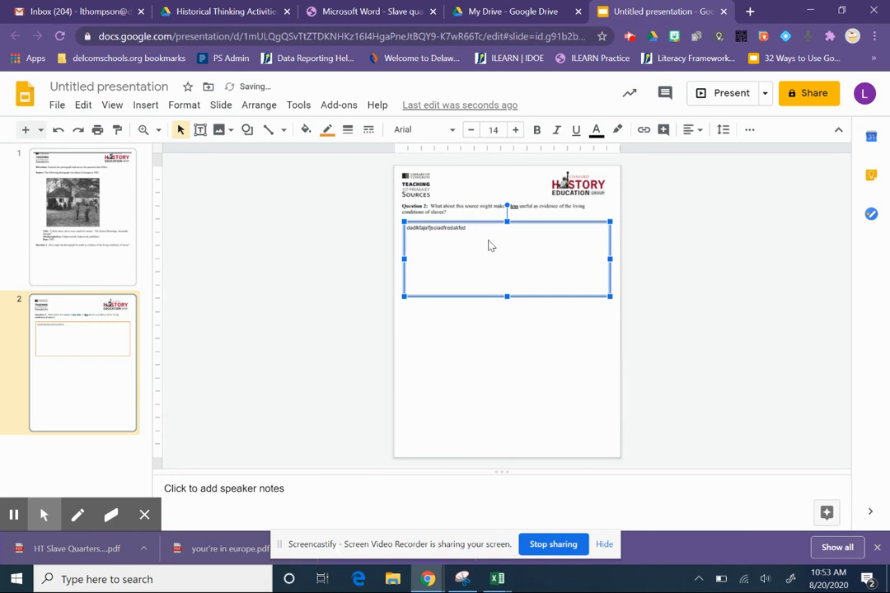
{"action": "left_click", "coordinate": [659, 321]}
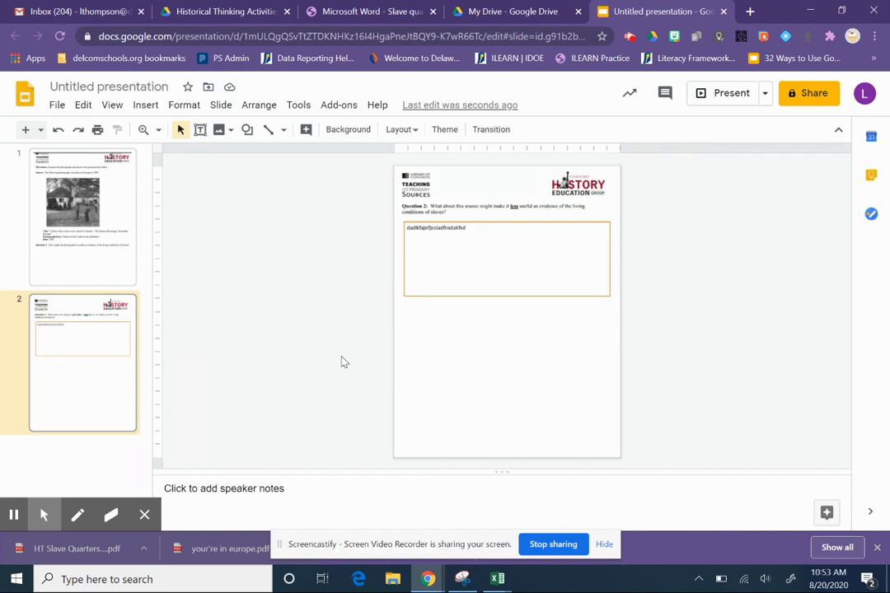
{"action": "left_click", "coordinate": [763, 213]}
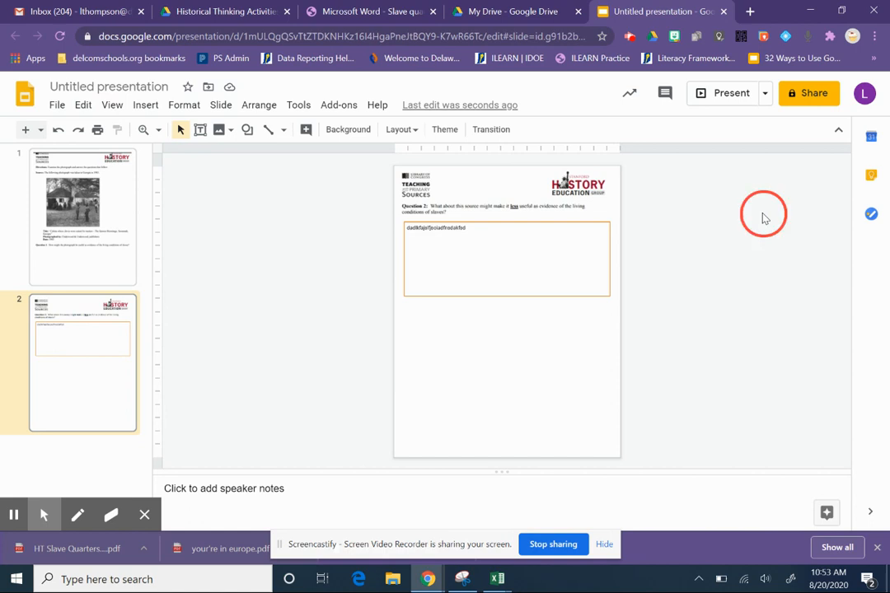
Start sharing the presentation and save it under the name "Delete Me"
{"action": "left_click", "coordinate": [806, 95]}
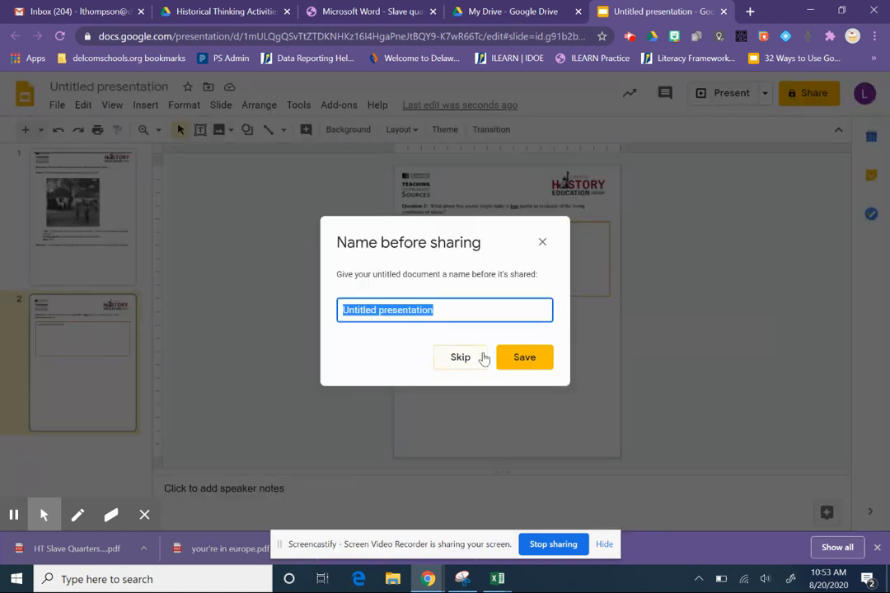
{"action": "type", "text": "Delete Me"}
{"action": "left_click", "coordinate": [523, 358]}
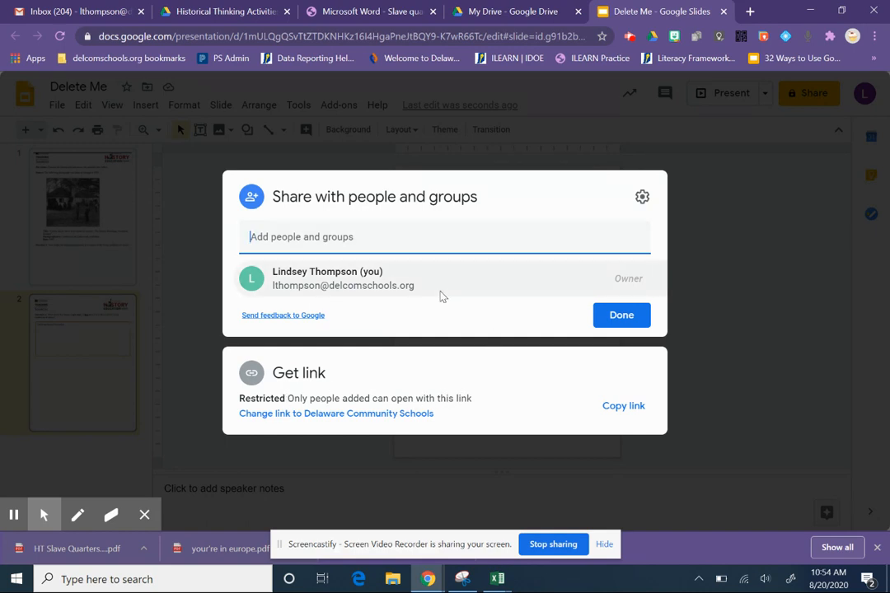
Change the presentation's link sharing to Delaware Community Schools, keeping Viewer access, and finish the sharing settings
{"action": "left_click", "coordinate": [419, 417]}
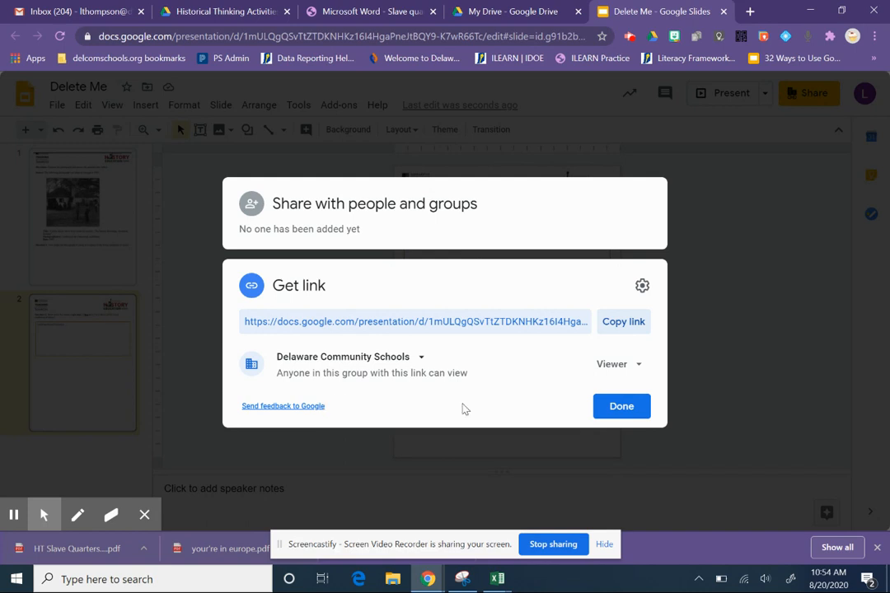
{"action": "left_click", "coordinate": [424, 360]}
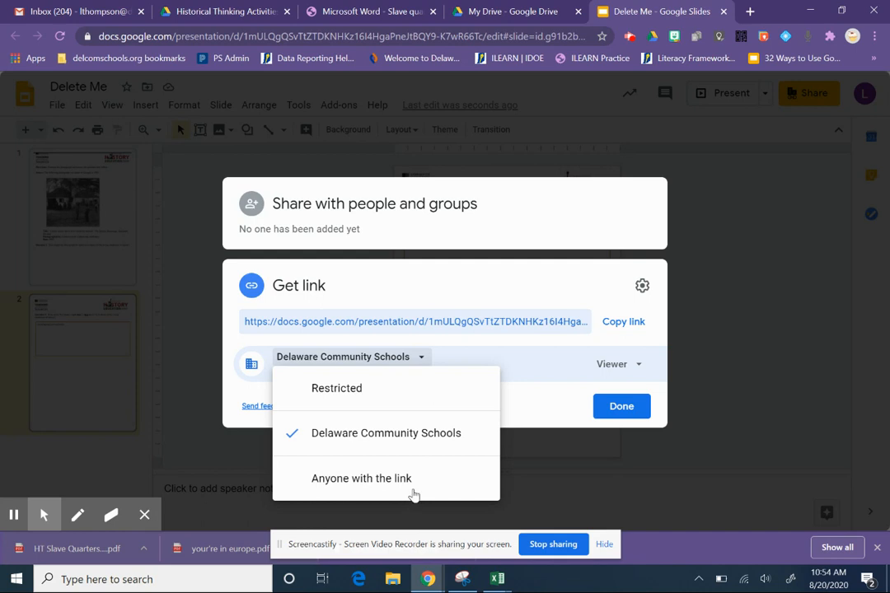
{"action": "left_click", "coordinate": [541, 400]}
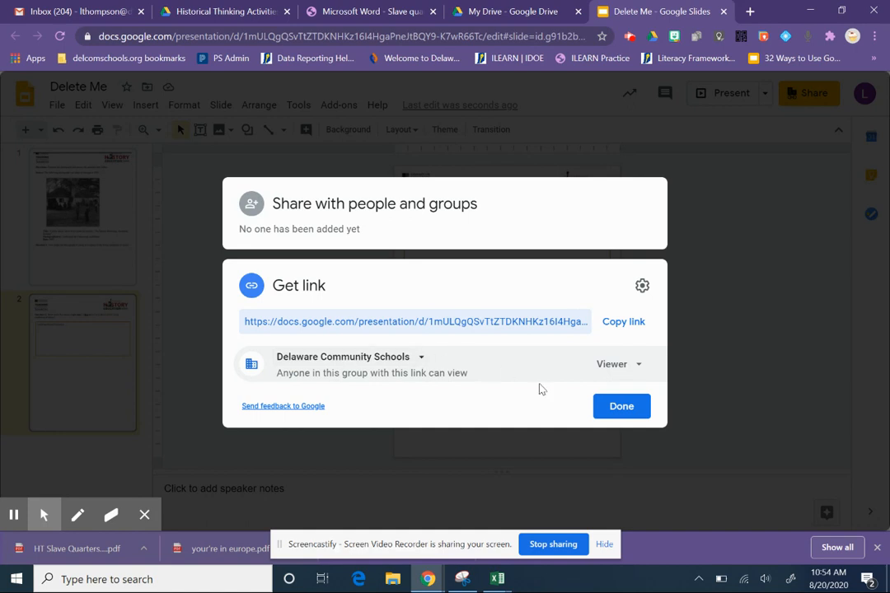
{"action": "left_click", "coordinate": [628, 408]}
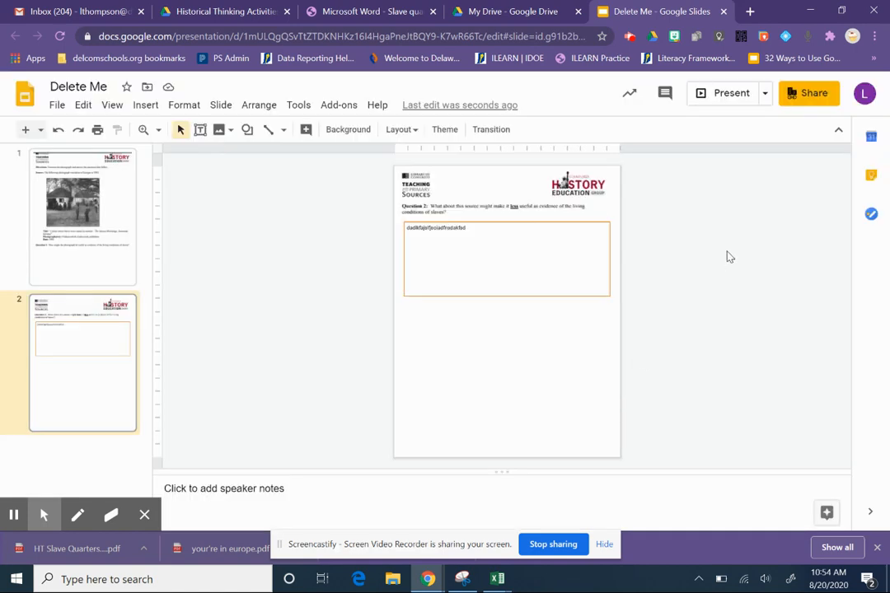